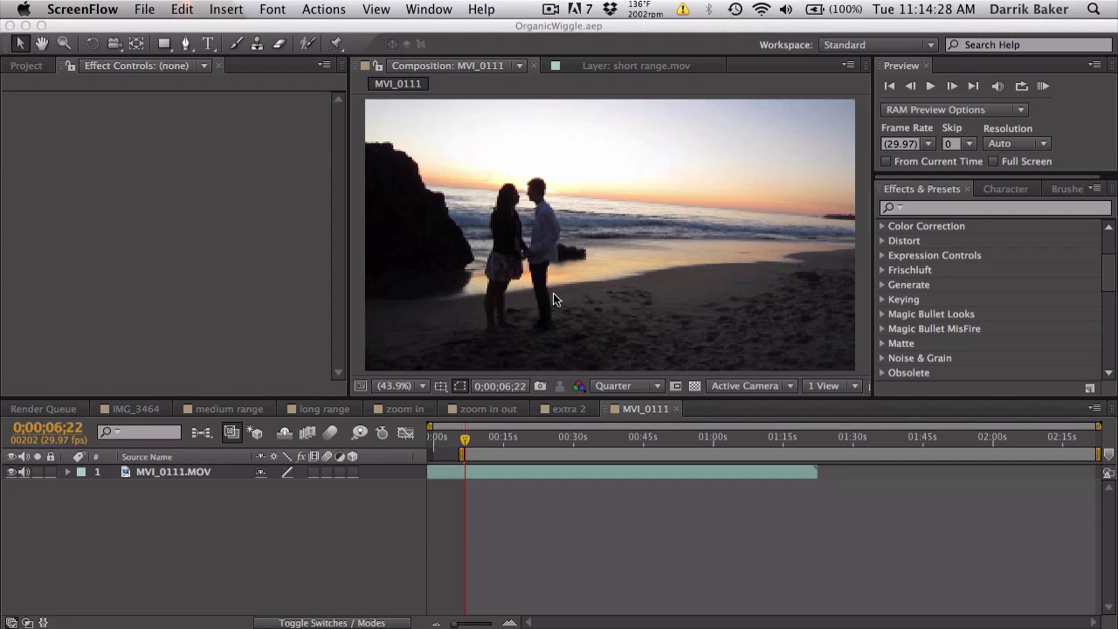
- In Finder, compare OrganicWigglePreset with the After Effects CS6 User Presets and Presets folders, then return to After Effects
{"action": "key", "text": "ctrl+Left"}
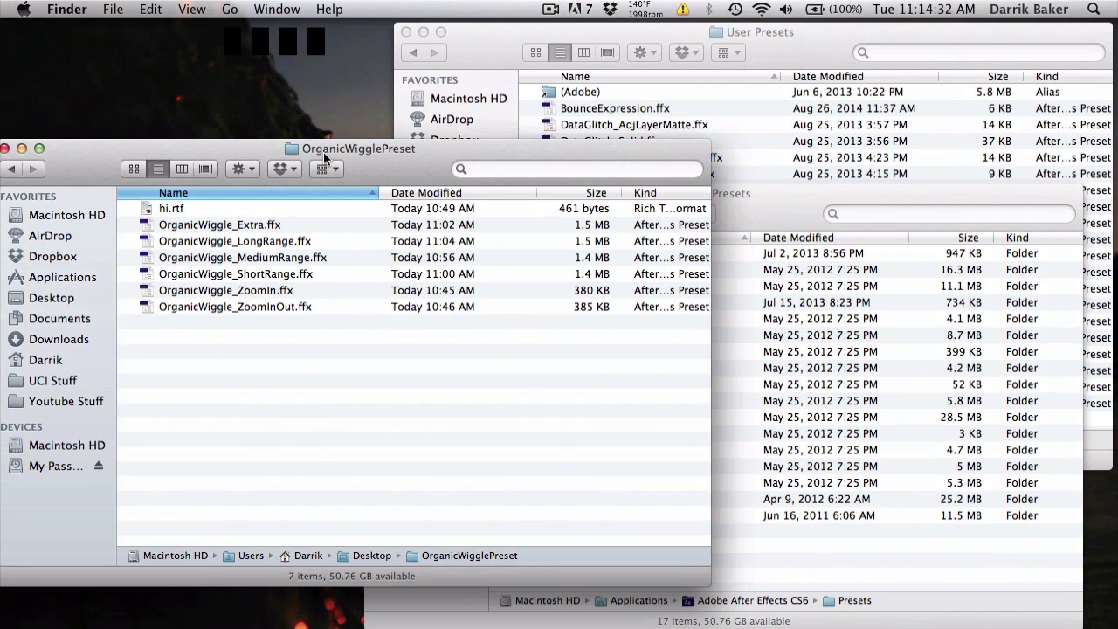
{"action": "left_click_drag", "start_coordinate": [367, 162], "coordinate": [372, 169]}
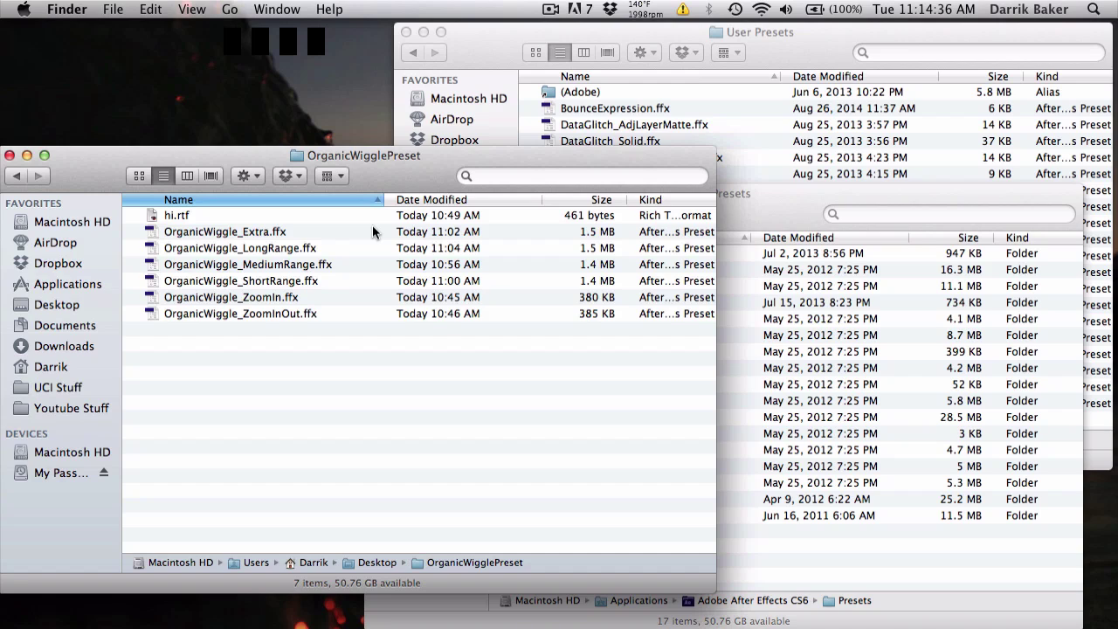
{"action": "left_click", "coordinate": [784, 66]}
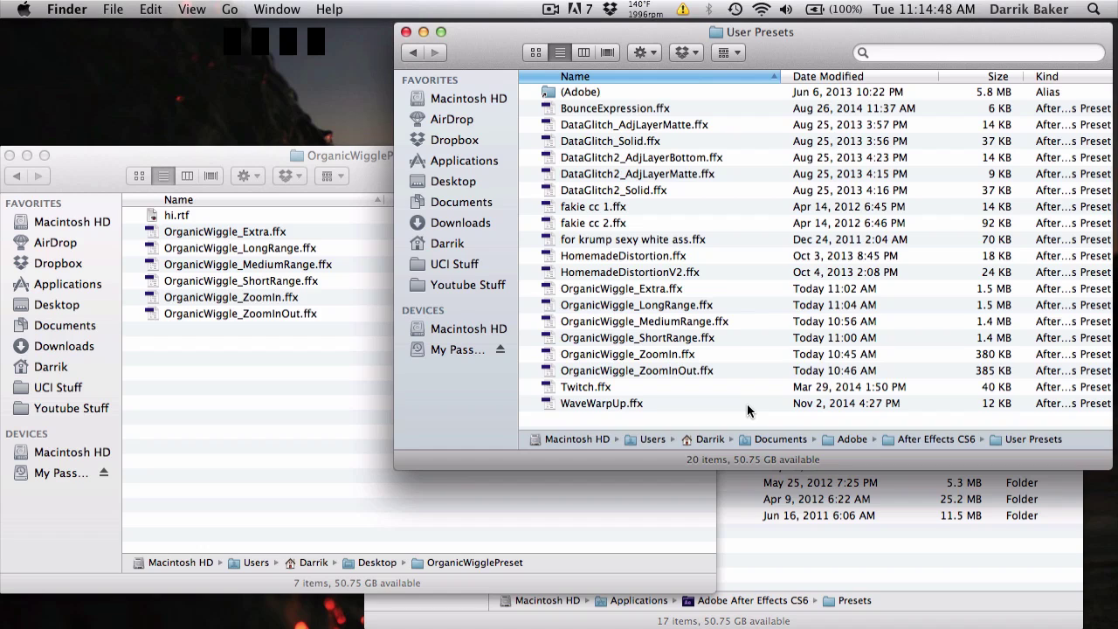
{"action": "left_click", "coordinate": [797, 573]}
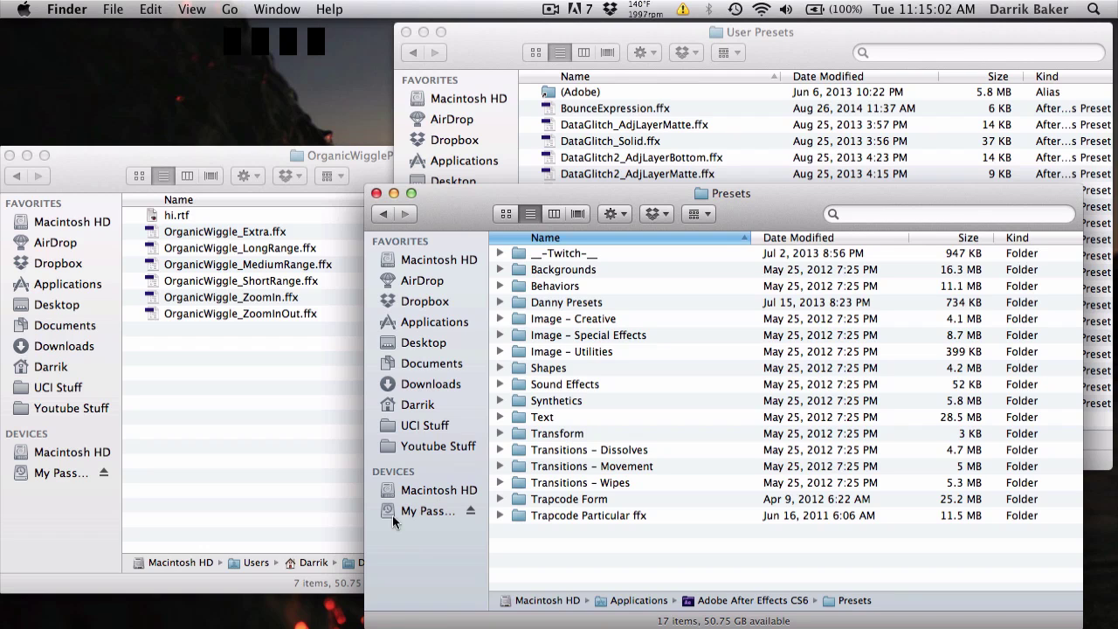
{"action": "left_click", "coordinate": [320, 623]}
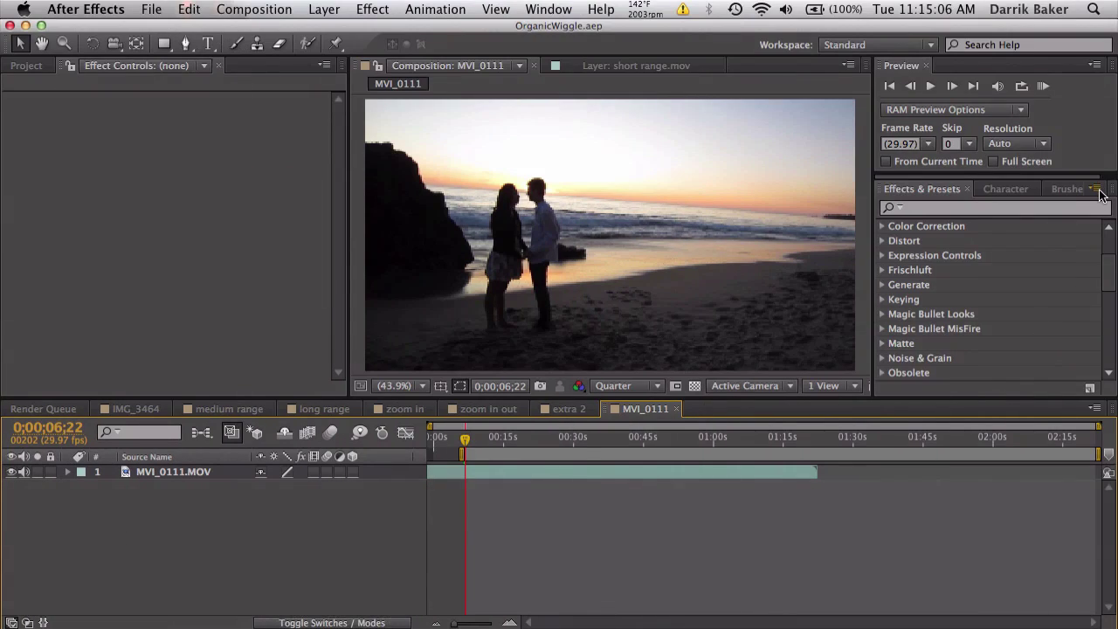
- Run Refresh List on Effects & Presets and put the cursor in its search field
{"action": "left_click", "coordinate": [1097, 191]}
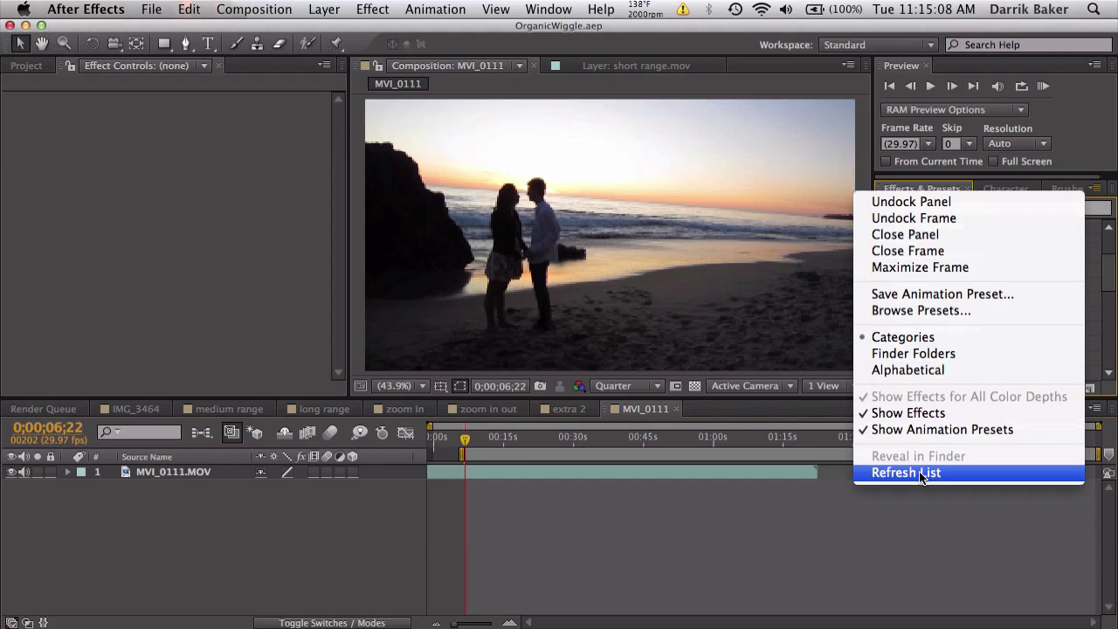
{"action": "left_click", "coordinate": [895, 511]}
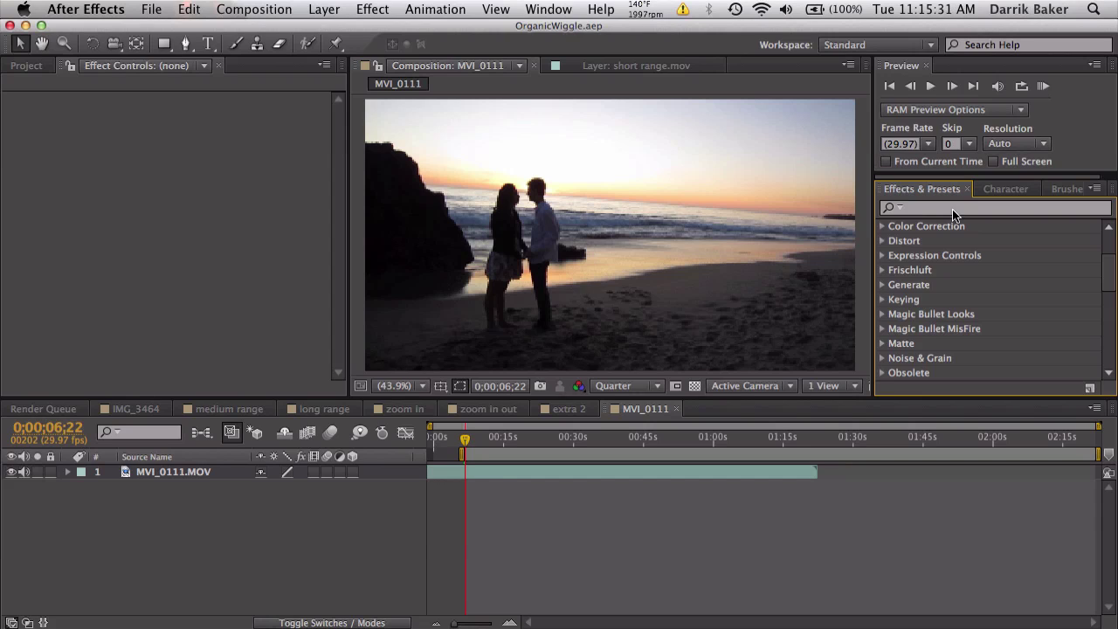
{"action": "left_click", "coordinate": [951, 208]}
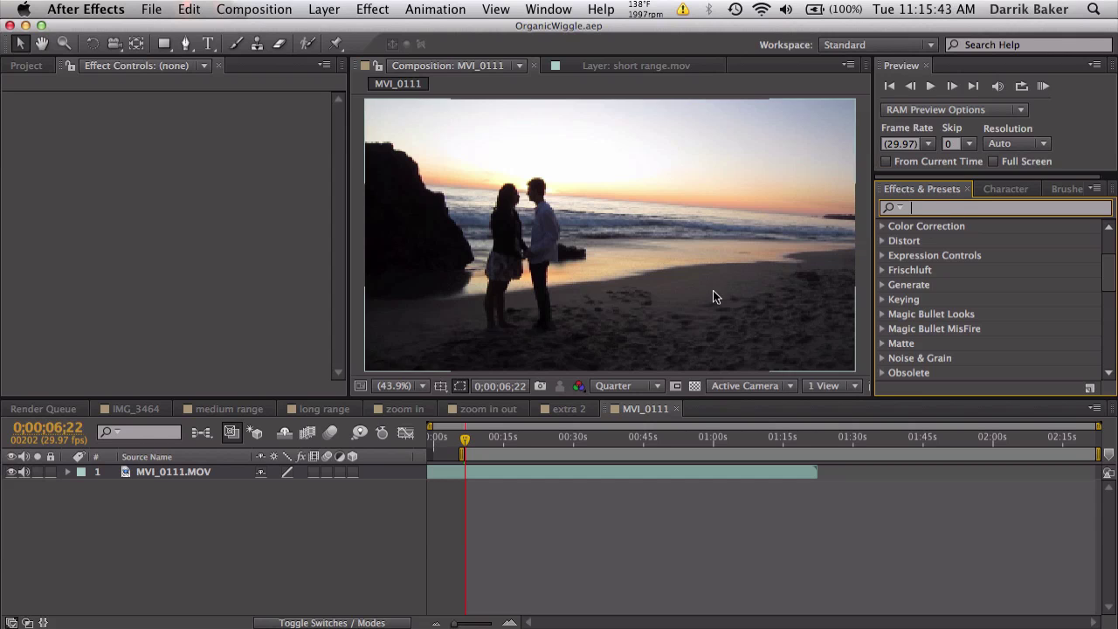
- Add a new adjustment layer via Layer > New > Adjustment Layer
{"action": "left_click", "coordinate": [340, 8]}
{"action": "left_click", "coordinate": [230, 510]}
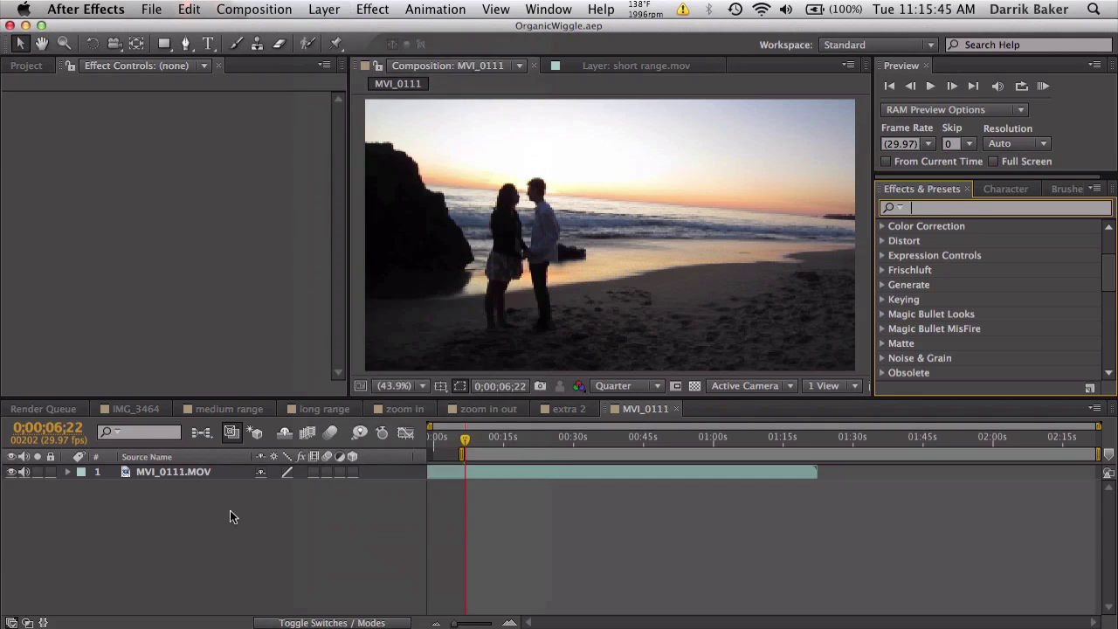
{"action": "left_click", "coordinate": [255, 525]}
{"action": "left_click", "coordinate": [324, 9]}
{"action": "mouse_move", "coordinate": [330, 38]}
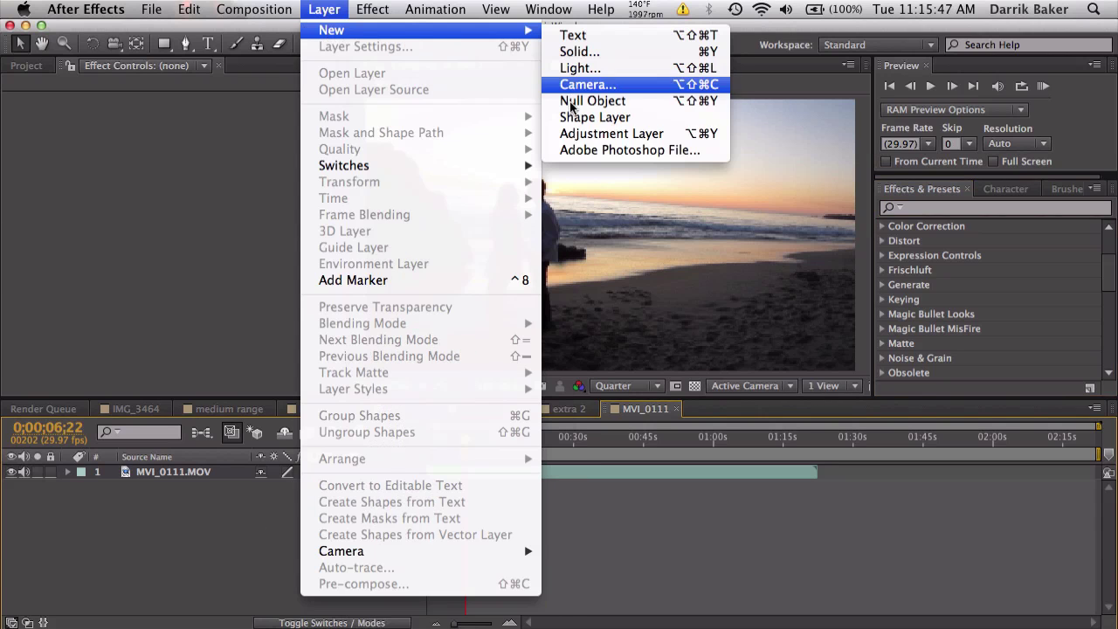
{"action": "left_click", "coordinate": [580, 133]}
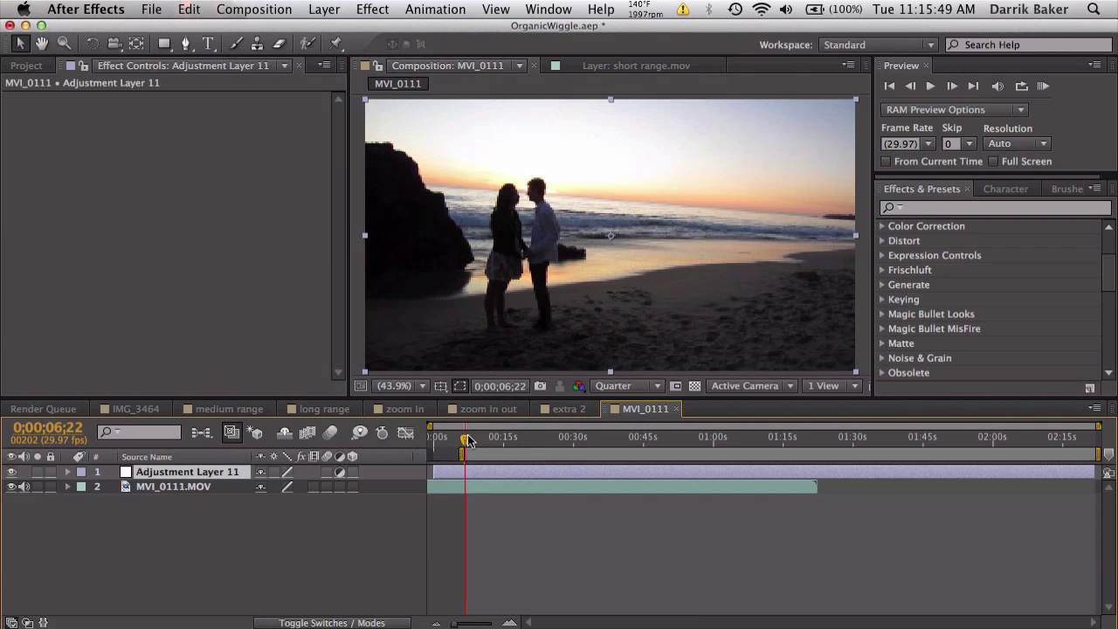
- Scrub the playhead between about 6 and 10 seconds to check the clip
{"action": "left_click_drag", "start_coordinate": [465, 438], "coordinate": [466, 438]}
{"action": "left_click", "coordinate": [476, 439]}
{"action": "mouse_move", "coordinate": [476, 439]}
{"action": "left_mouse_down"}
{"action": "mouse_move", "coordinate": [506, 441]}
{"action": "mouse_move", "coordinate": [472, 442]}
{"action": "left_mouse_up"}
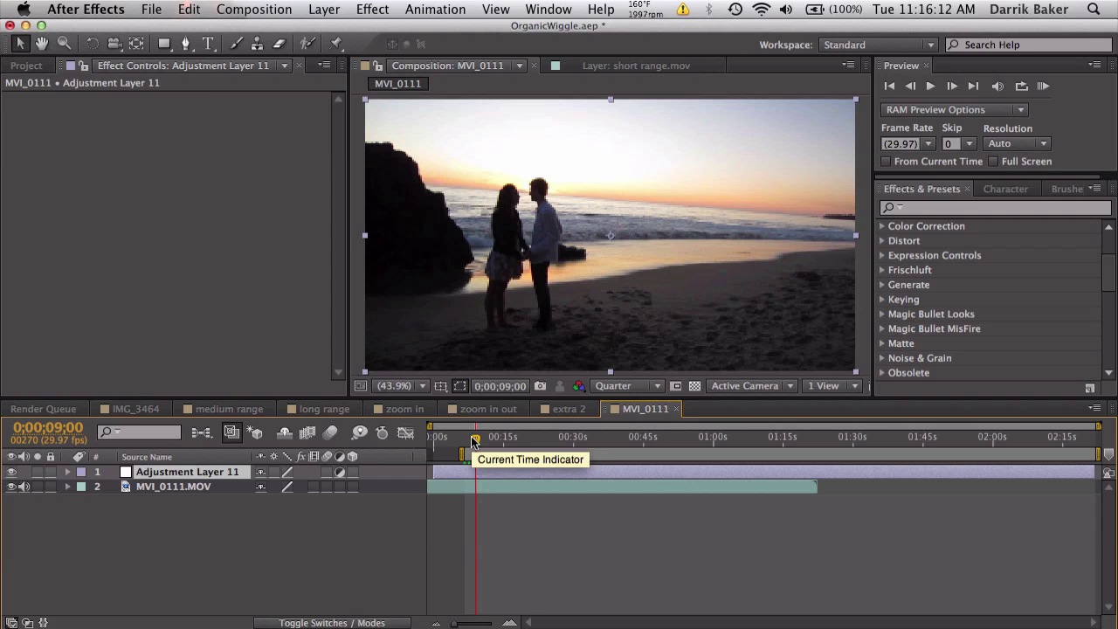
{"action": "left_click_drag", "start_coordinate": [473, 441], "coordinate": [431, 439]}
- Search 'organic' and apply OrganicWiggle_ShortRange to Adjustment Layer 11
{"action": "left_click", "coordinate": [950, 211]}
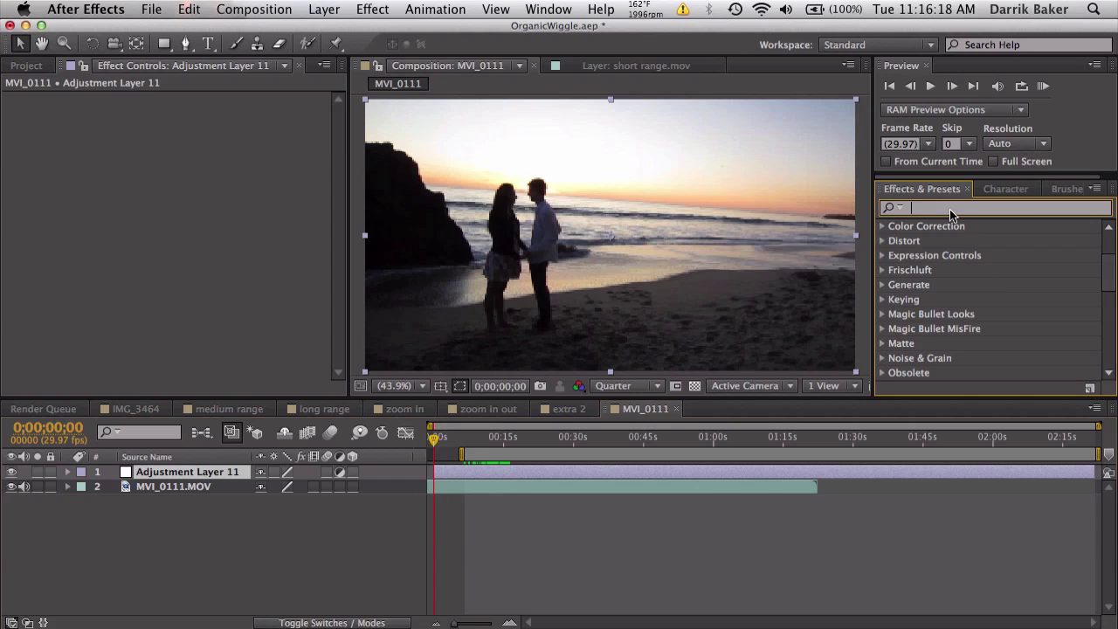
{"action": "type", "text": "organic"}
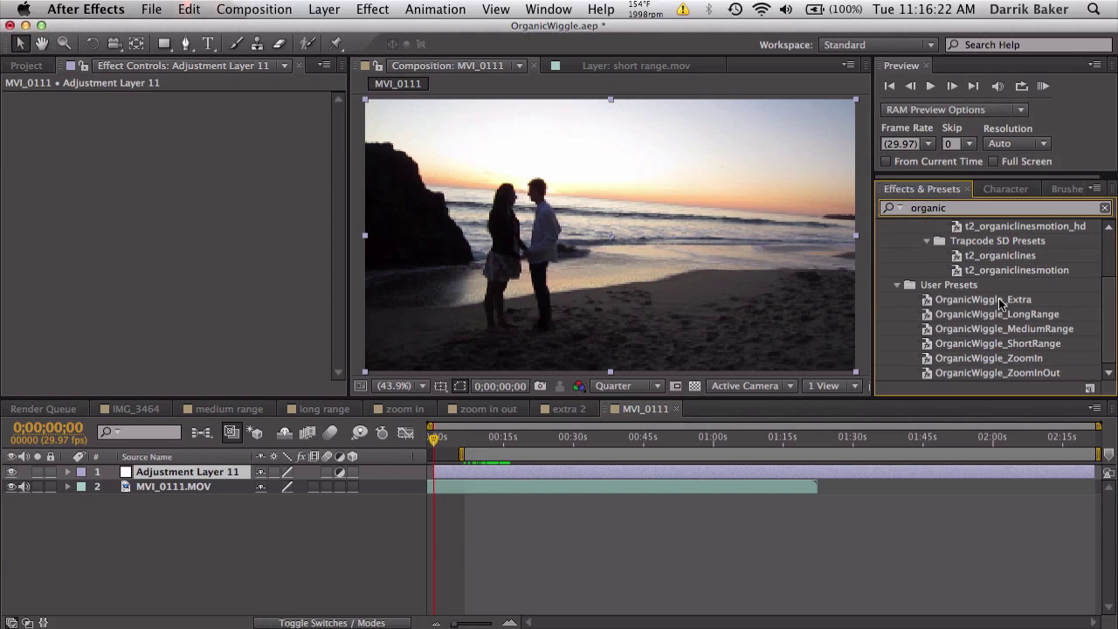
{"action": "left_click", "coordinate": [1023, 346]}
{"action": "left_click_drag", "start_coordinate": [1044, 345], "coordinate": [569, 476]}
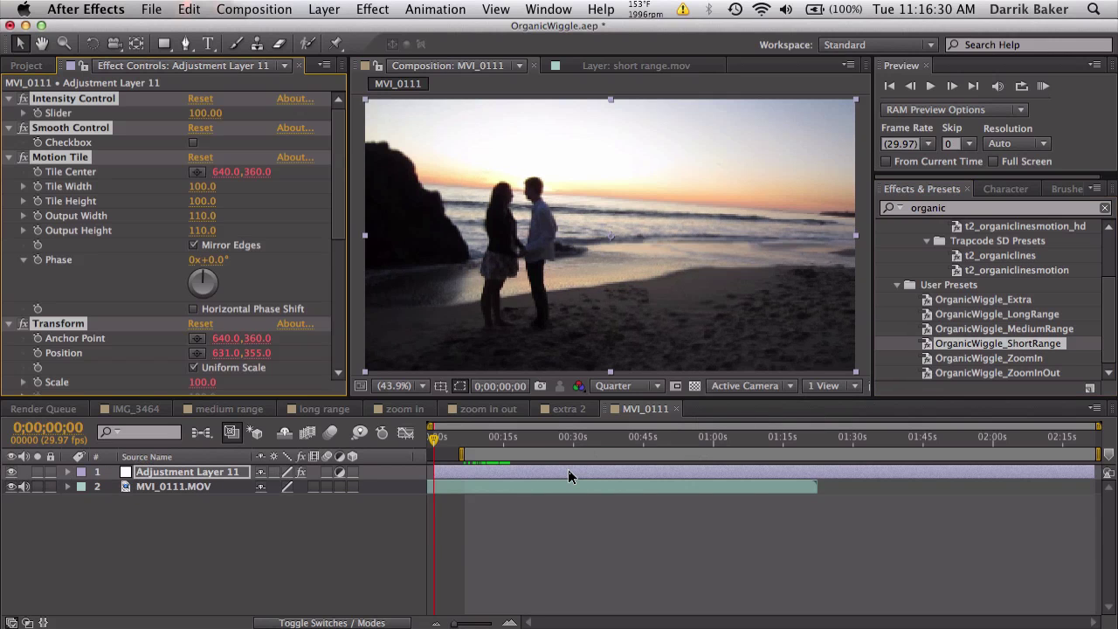
- Reveal the layer's expressions with E, then collapse Motion Tile, Transform, X Offset and the layer
{"action": "key", "text": "e"}
{"action": "key", "text": "e"}
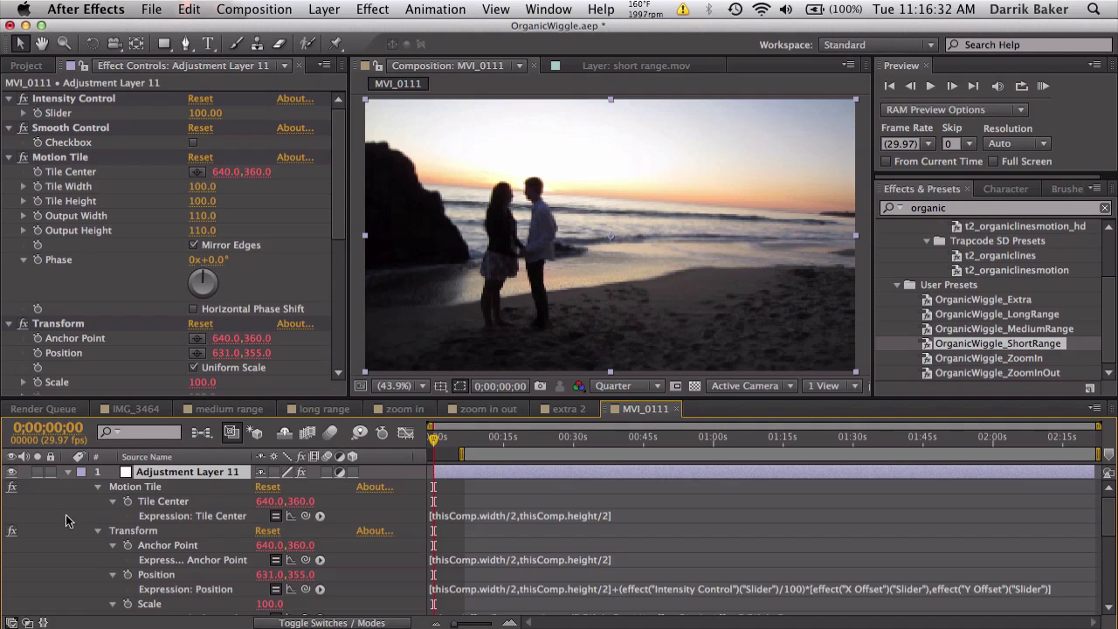
{"action": "left_click", "coordinate": [98, 488]}
{"action": "left_click", "coordinate": [98, 502]}
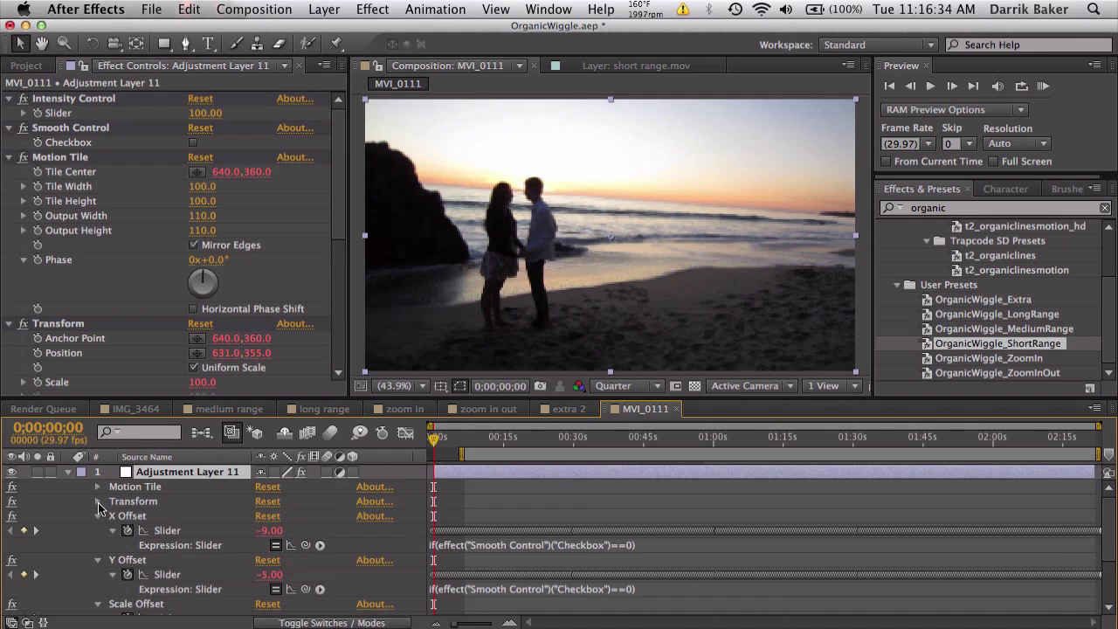
{"action": "left_click", "coordinate": [98, 516]}
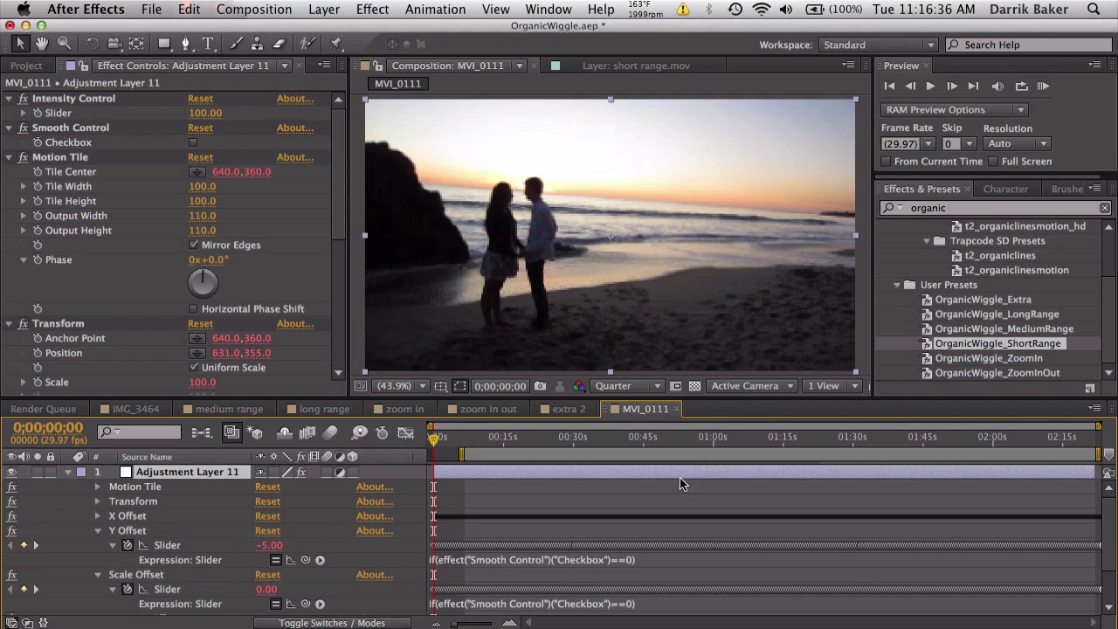
{"action": "scroll", "coordinate": [699, 487], "scroll_direction": "down", "scroll_amount": 3}
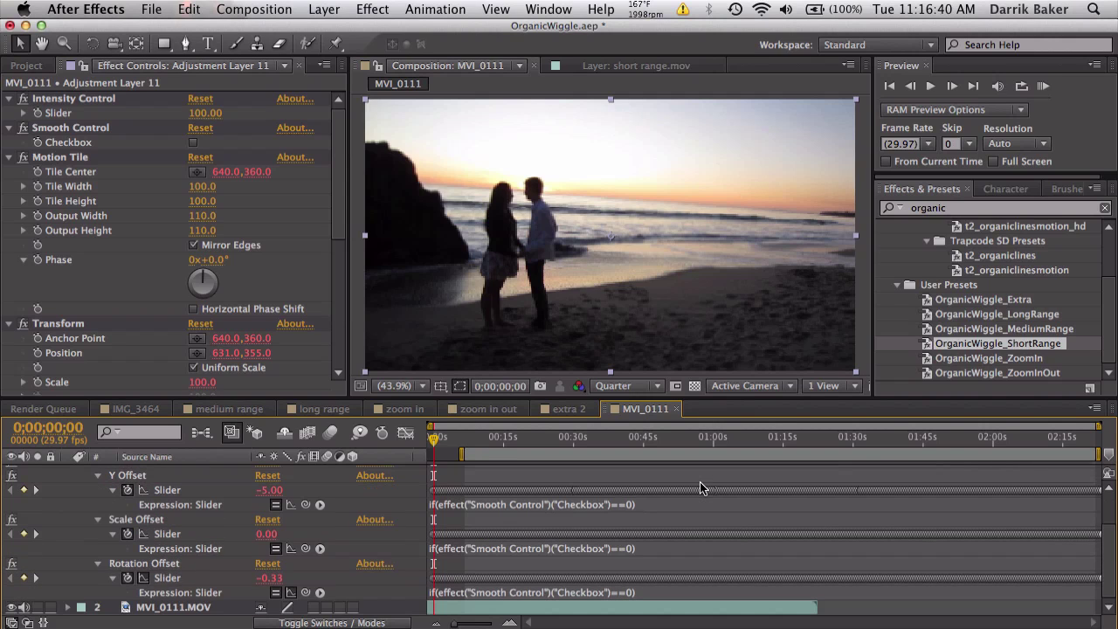
{"action": "scroll", "coordinate": [700, 487], "scroll_direction": "up", "scroll_amount": 3}
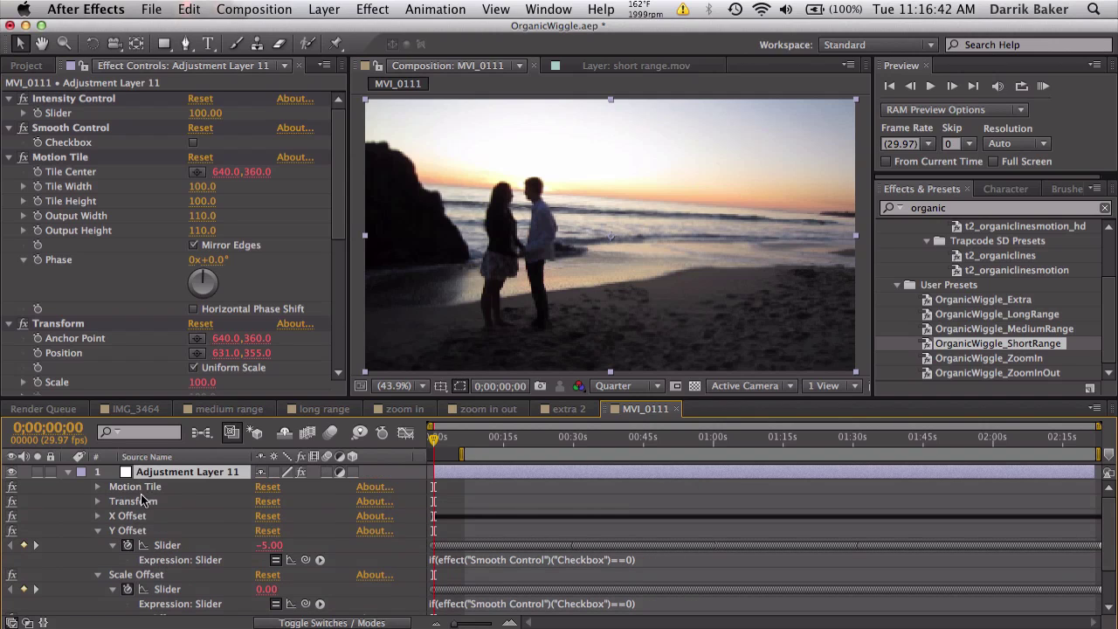
{"action": "left_click", "coordinate": [70, 472]}
- RAM-preview the short-range camera shake, then stop it
{"action": "key", "text": "space"}
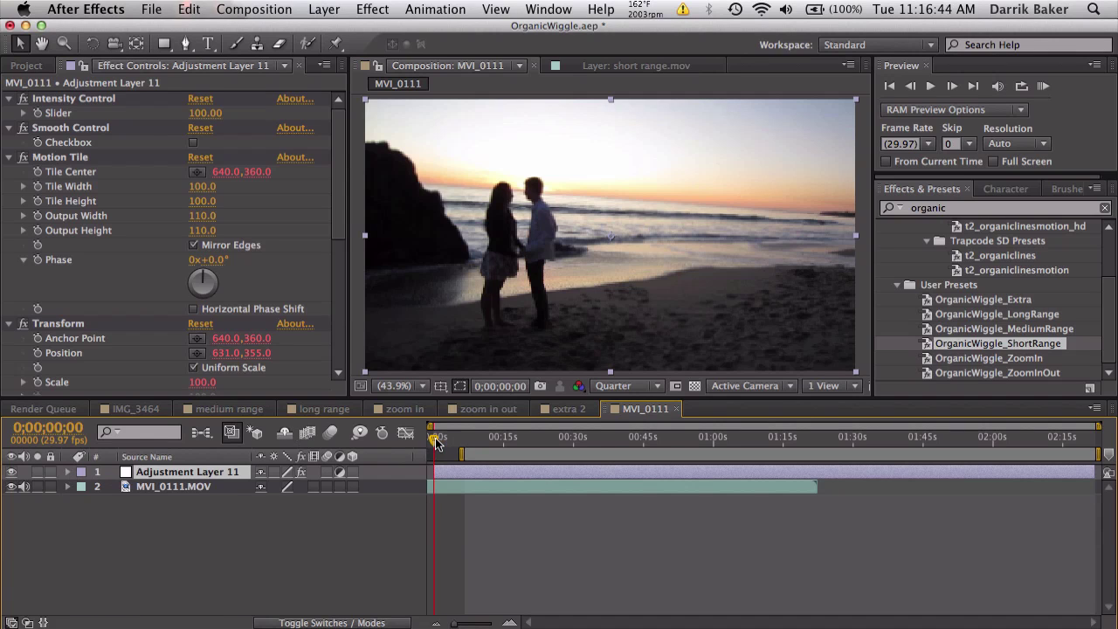
{"action": "left_click", "coordinate": [1042, 86]}
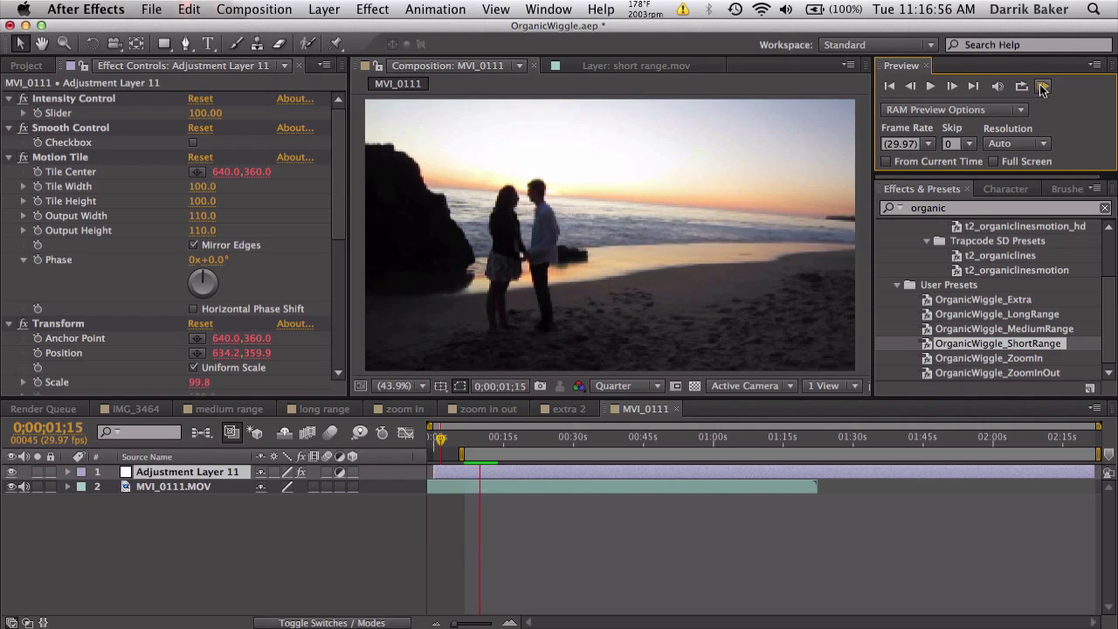
{"action": "left_click", "coordinate": [1042, 88]}
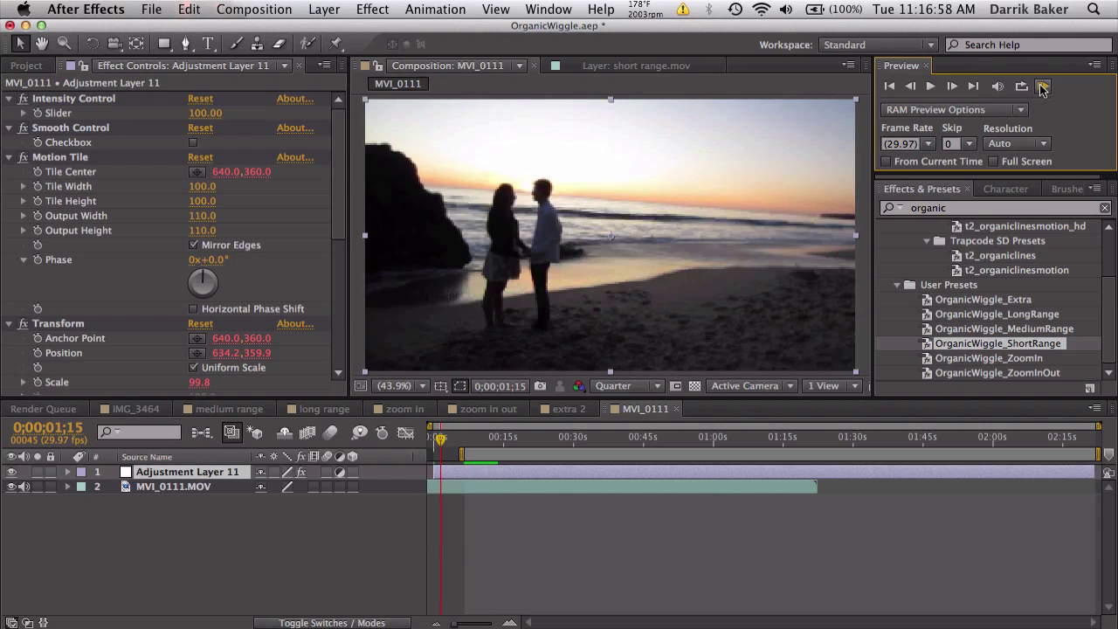
- Raise Intensity Control to 200 and preview the stronger shake at lower system volume
{"action": "left_click", "coordinate": [94, 100]}
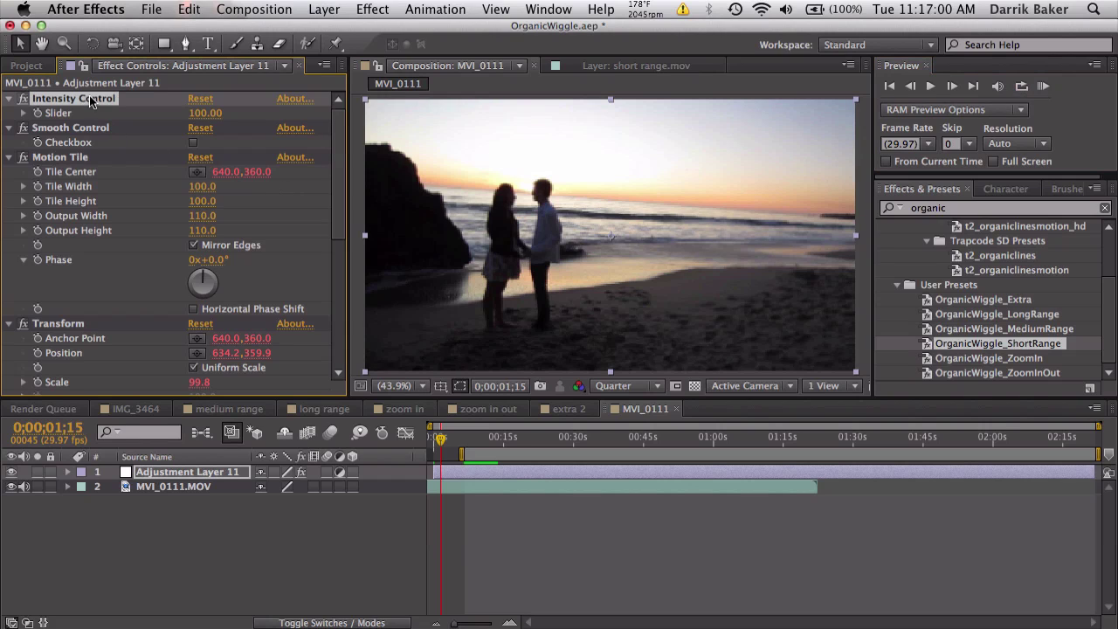
{"action": "left_click", "coordinate": [206, 117]}
{"action": "type", "text": "200"}
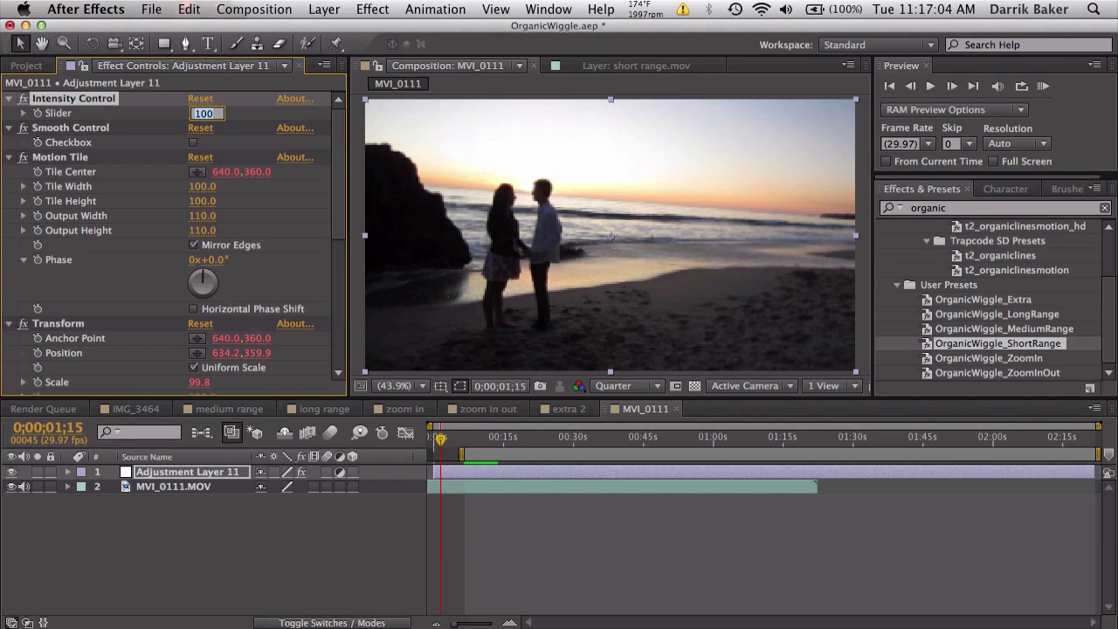
{"action": "key", "text": "Return"}
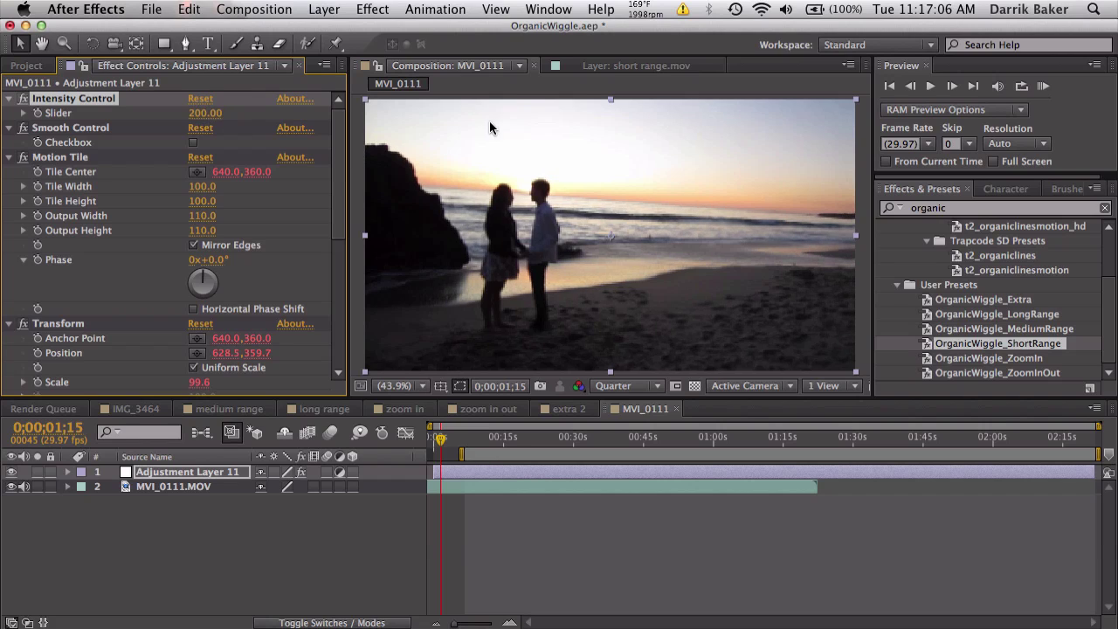
{"action": "left_click", "coordinate": [1044, 86]}
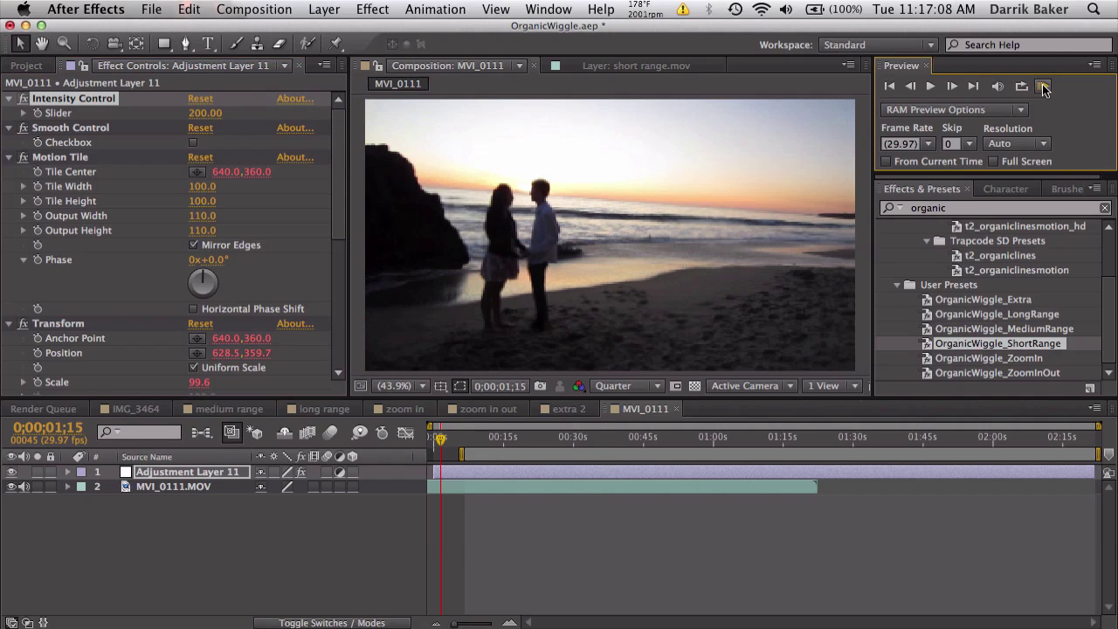
{"action": "key", "text": "XF86AudioLowerVolume"}
{"action": "key", "text": "XF86AudioLowerVolume"}
{"action": "key", "text": "XF86AudioLowerVolume"}
{"action": "key", "text": "XF86AudioLowerVolume"}
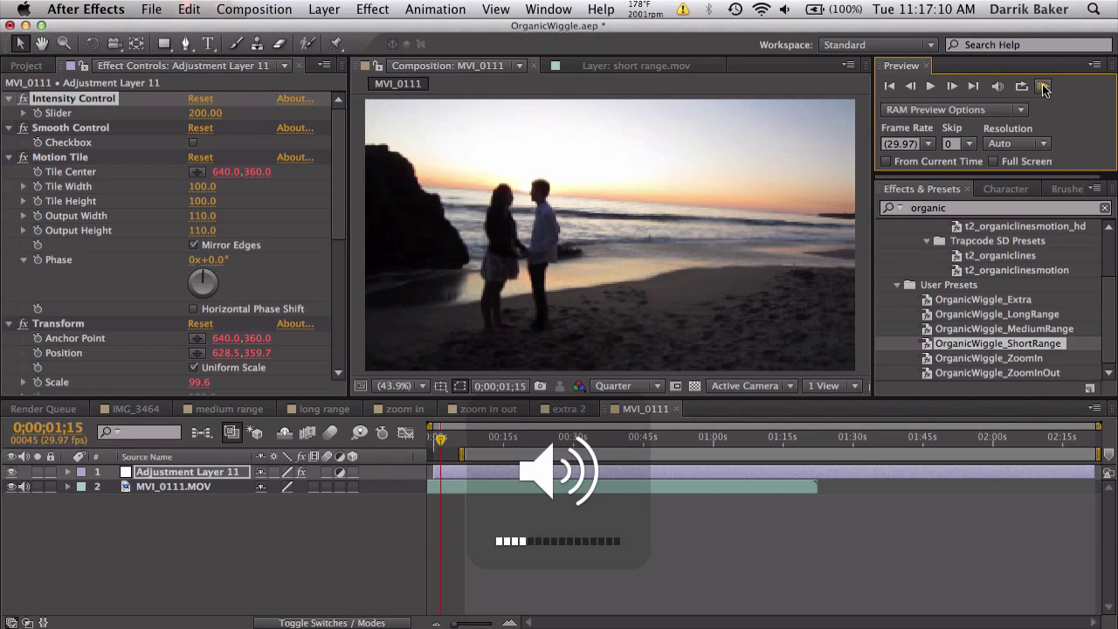
{"action": "key", "text": "XF86AudioLowerVolume"}
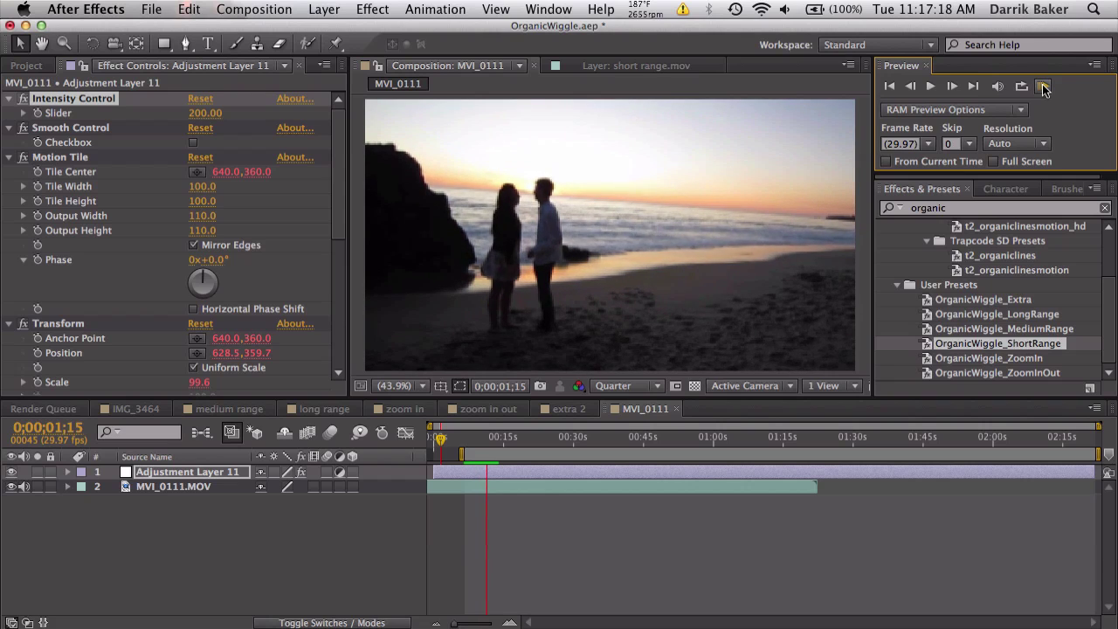
- Tick Smooth Control and RAM-preview the smoothed 200-intensity shake
{"action": "left_click", "coordinate": [1044, 87]}
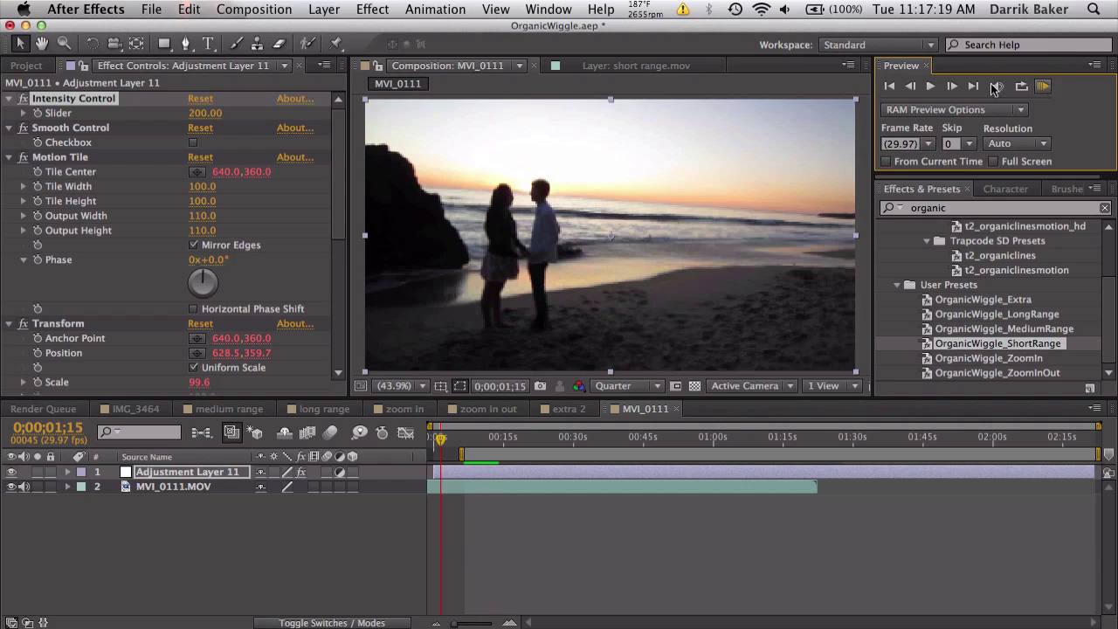
{"action": "left_click", "coordinate": [193, 142]}
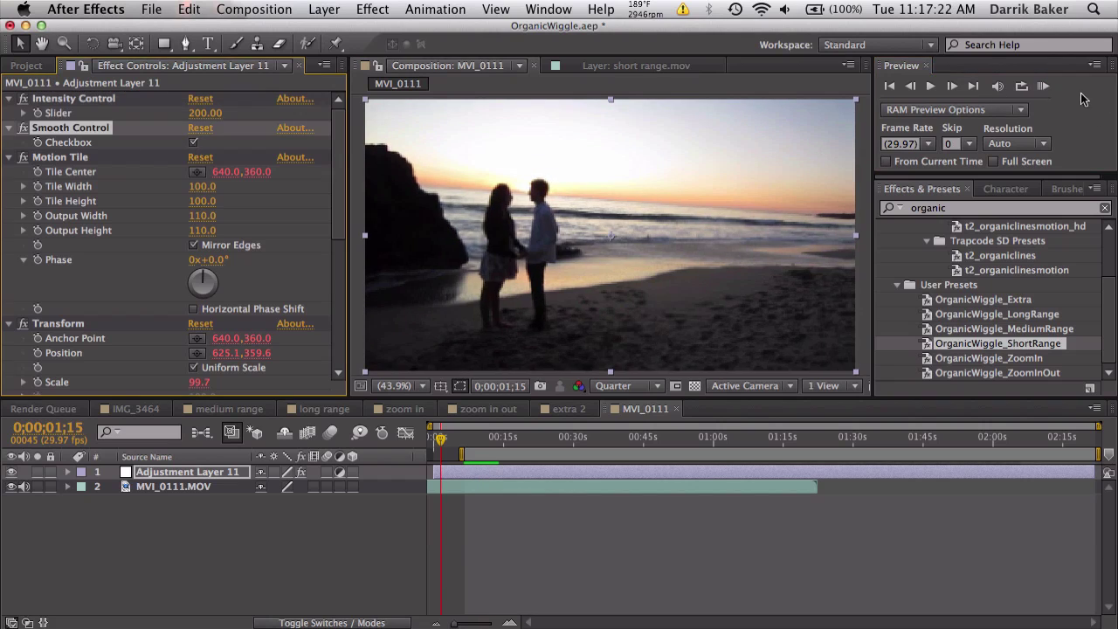
{"action": "left_click", "coordinate": [1043, 87]}
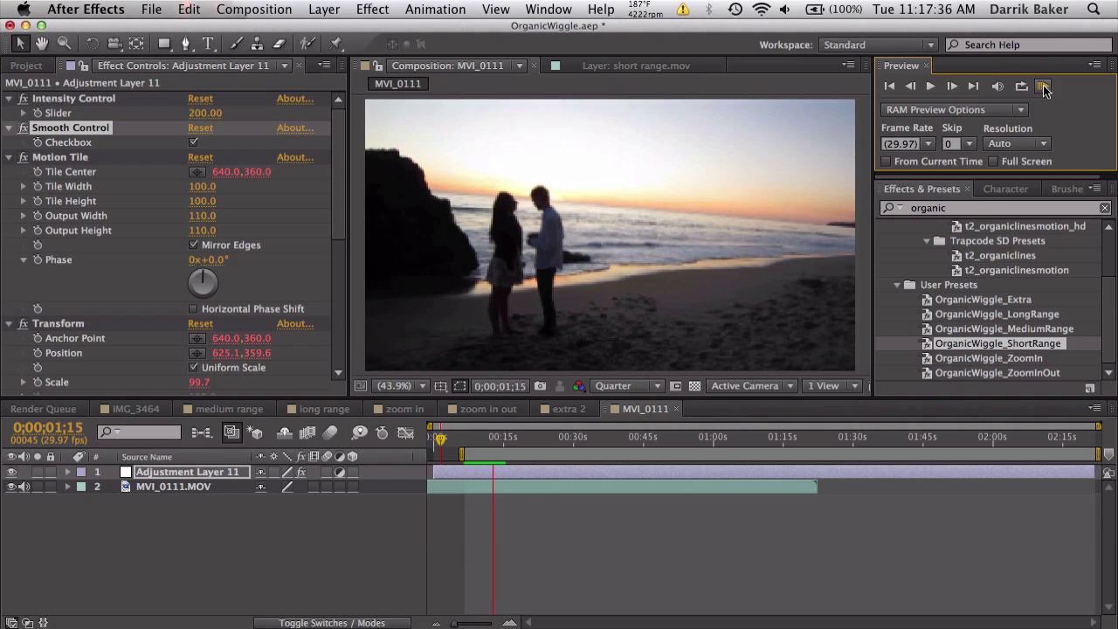
{"action": "left_click", "coordinate": [434, 174]}
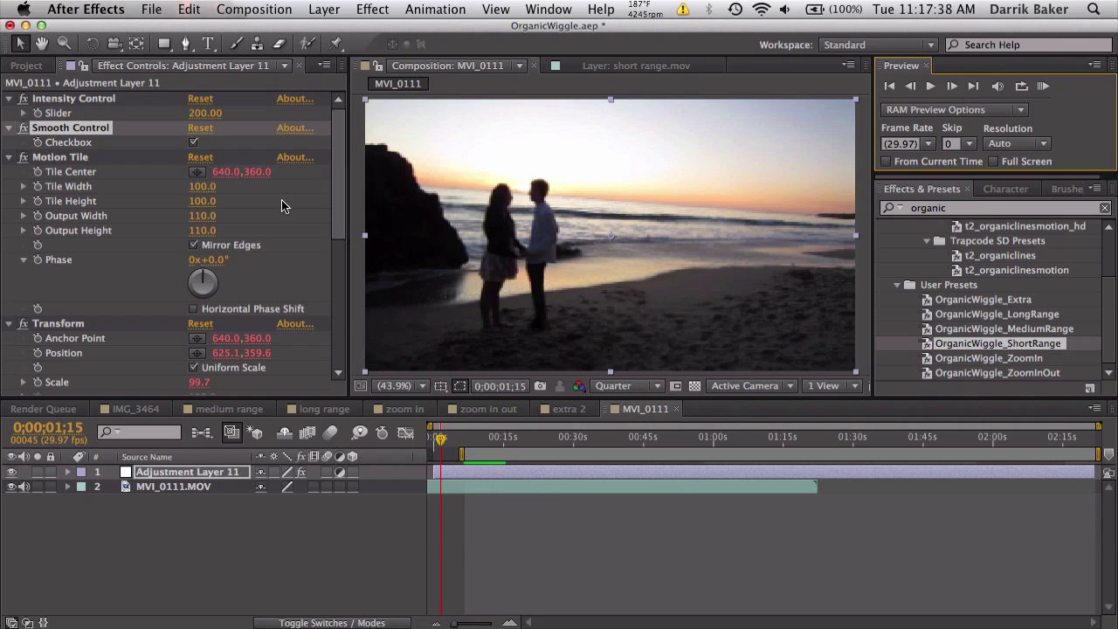
- Tilt the Transform Rotation to about -2.3 degrees and raise Scale to about 118.7
{"action": "scroll", "coordinate": [281, 216], "scroll_direction": "down", "scroll_amount": 2}
{"action": "scroll", "coordinate": [280, 217], "scroll_direction": "down", "scroll_amount": 6}
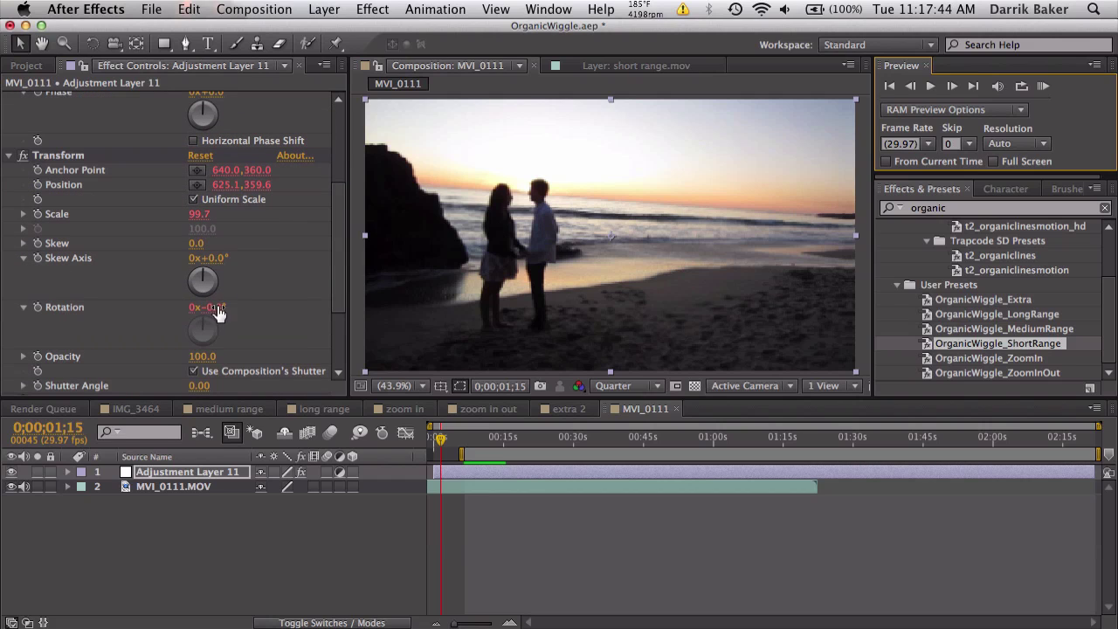
{"action": "mouse_move", "coordinate": [219, 306]}
{"action": "left_mouse_down"}
{"action": "mouse_move", "coordinate": [205, 311]}
{"action": "mouse_move", "coordinate": [215, 314]}
{"action": "left_mouse_up"}
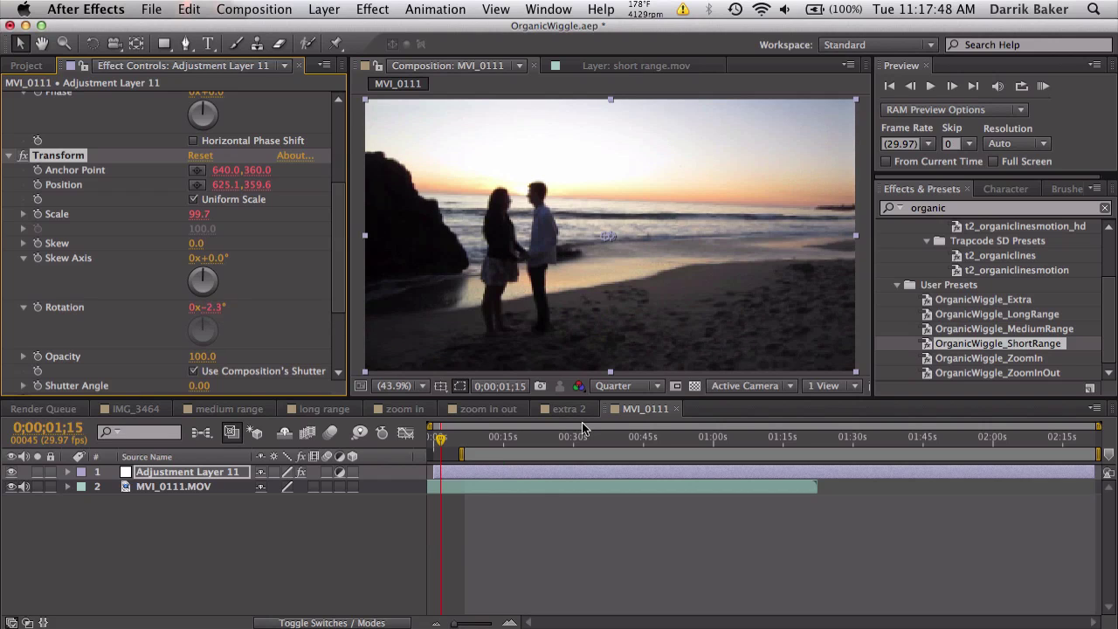
{"action": "mouse_move", "coordinate": [491, 441]}
{"action": "left_mouse_down"}
{"action": "mouse_move", "coordinate": [476, 444]}
{"action": "mouse_move", "coordinate": [490, 441]}
{"action": "left_mouse_up"}
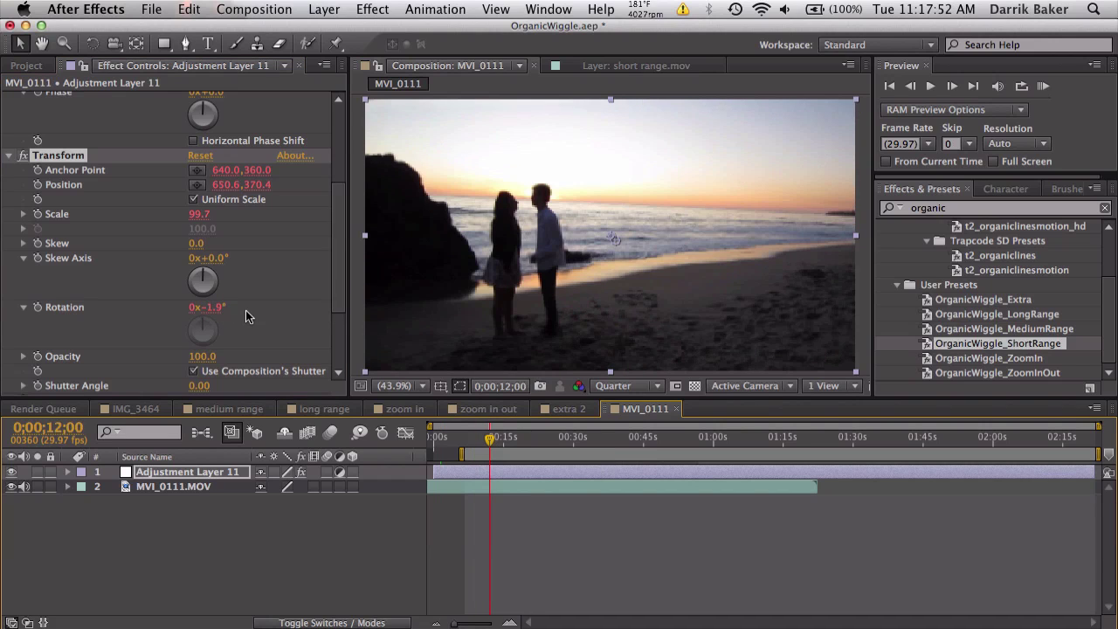
{"action": "left_click_drag", "start_coordinate": [200, 215], "coordinate": [206, 226]}
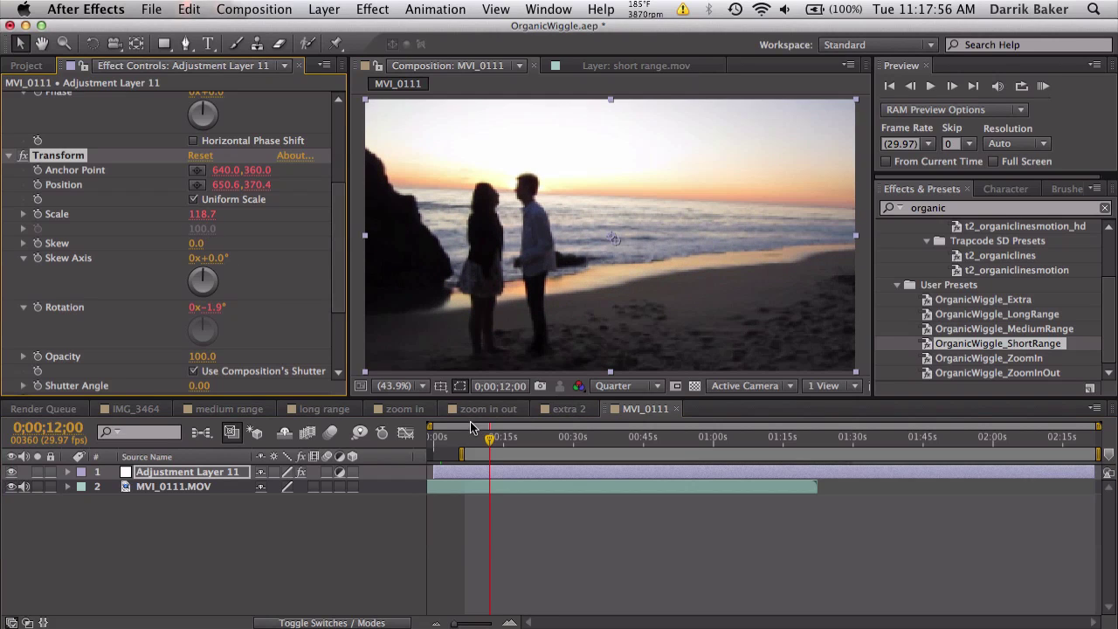
- Undo the scale increase and set the wiggle Intensity to 300
{"action": "key", "text": "super+z"}
{"action": "scroll", "coordinate": [284, 262], "scroll_direction": "up", "scroll_amount": 5}
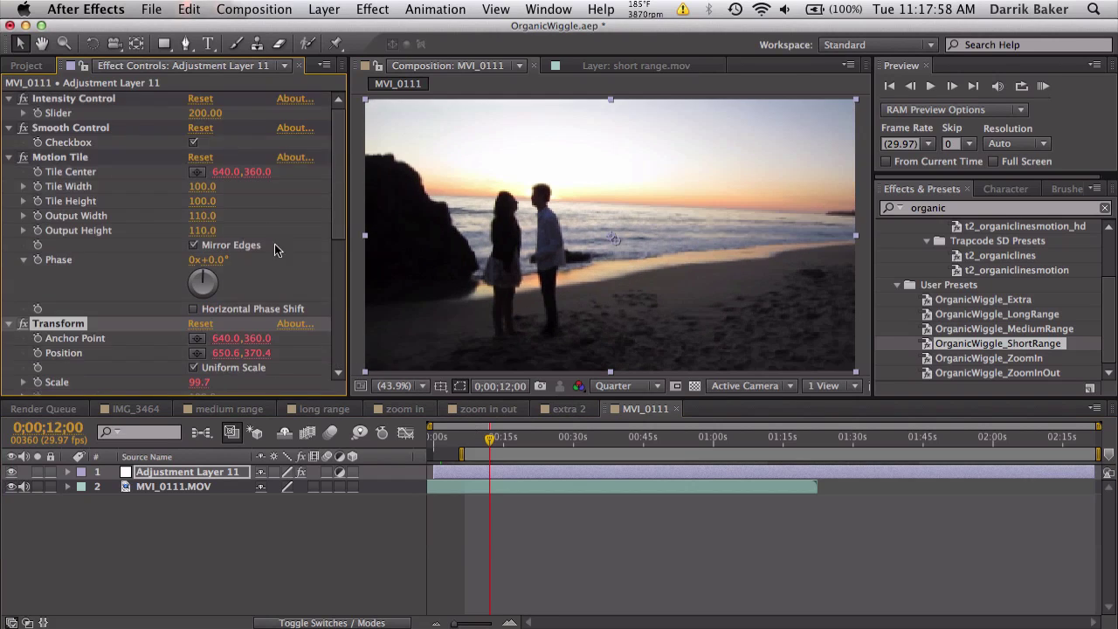
{"action": "left_click", "coordinate": [201, 115]}
{"action": "type", "text": "300"}
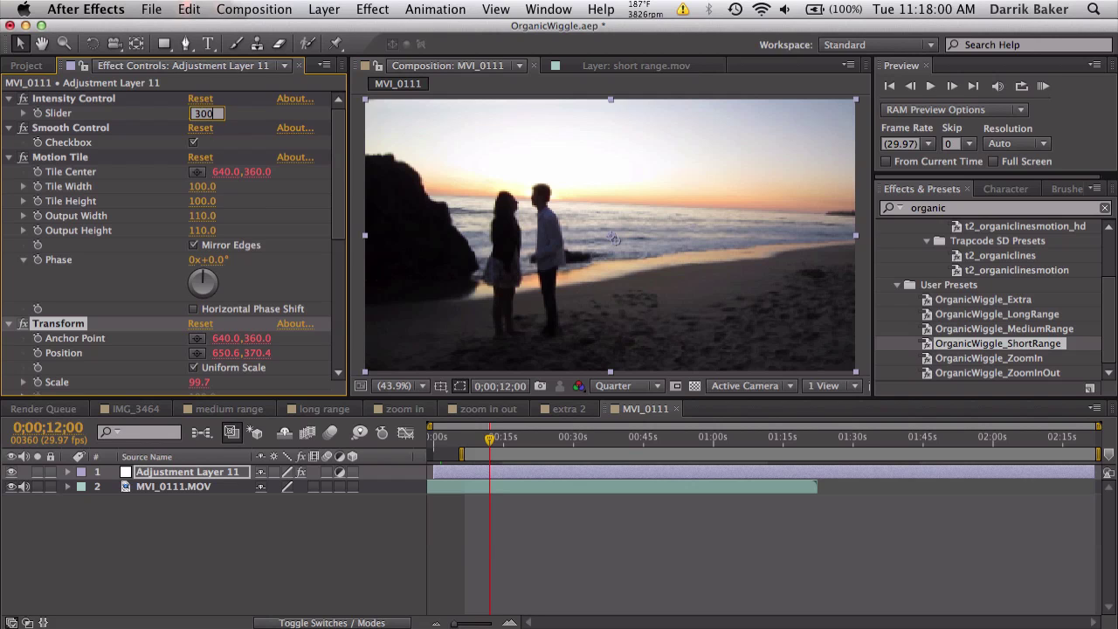
{"action": "key", "text": "Return"}
{"action": "left_click_drag", "start_coordinate": [487, 446], "coordinate": [500, 446]}
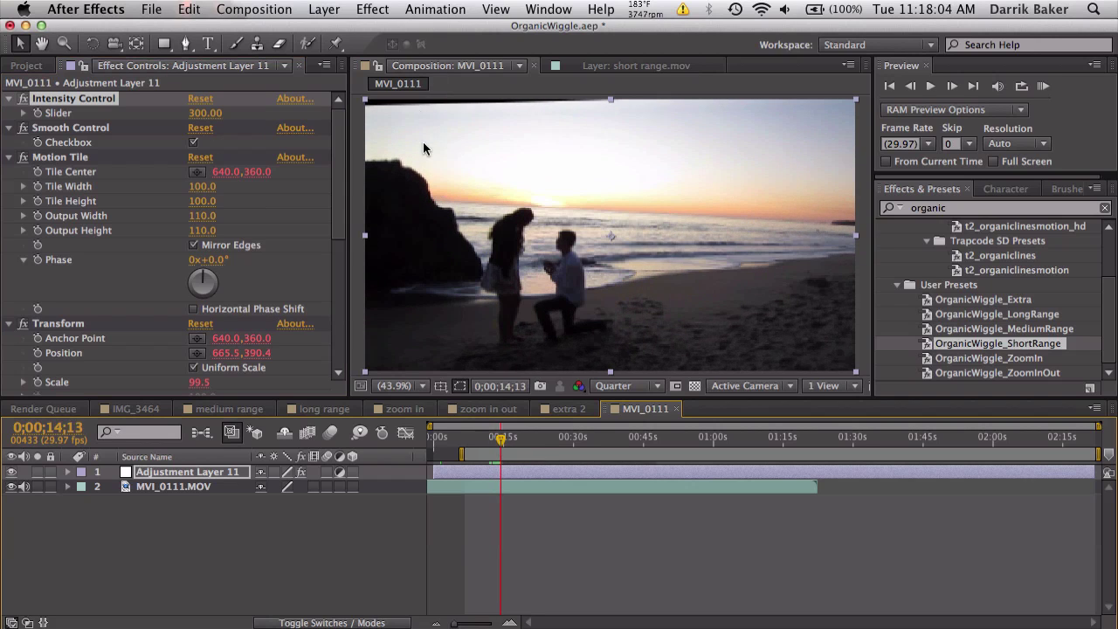
- Set Motion Tile Output Width and Height to 125 and review around 14 seconds
{"action": "left_click", "coordinate": [203, 216]}
{"action": "type", "text": "12"}
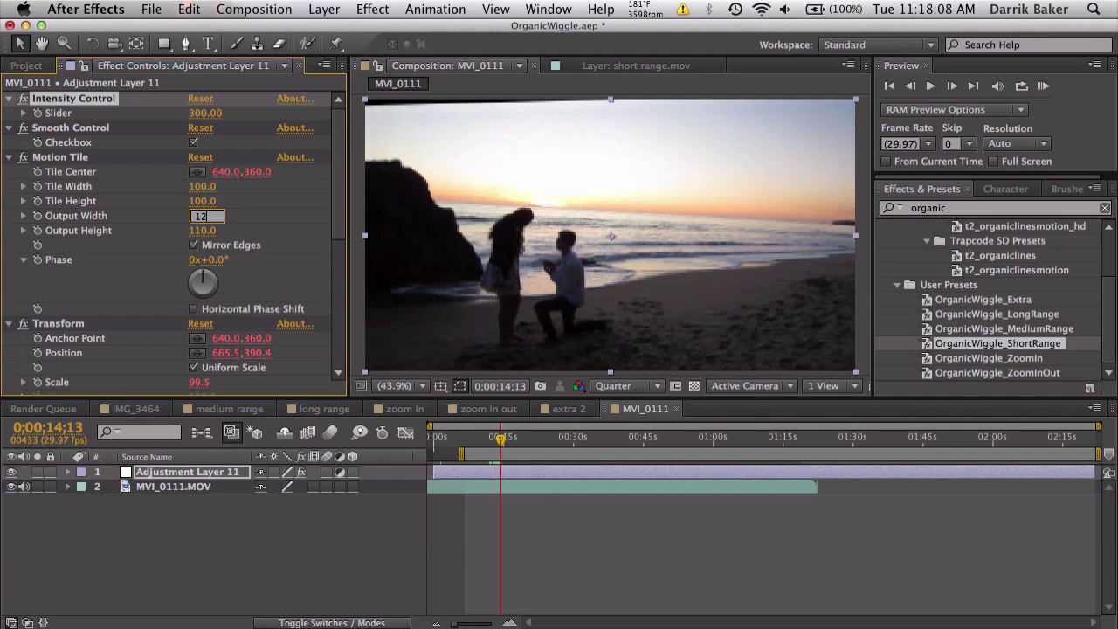
{"action": "type", "text": "5"}
{"action": "key", "text": "Return"}
{"action": "left_click", "coordinate": [203, 231]}
{"action": "type", "text": "125"}
{"action": "key", "text": "Return"}
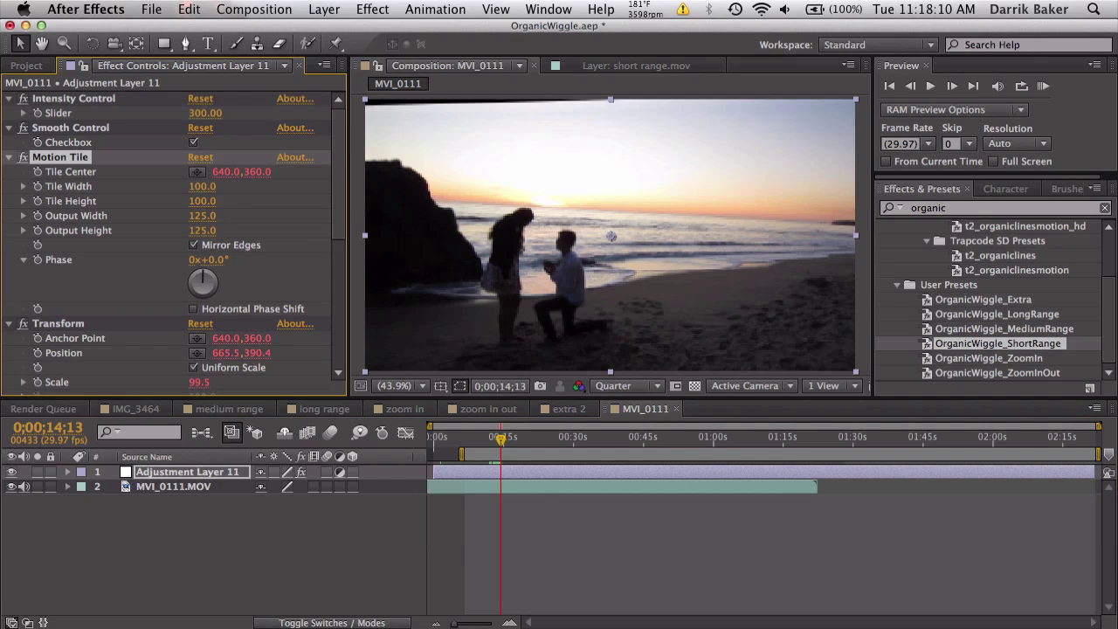
{"action": "mouse_move", "coordinate": [494, 448]}
{"action": "left_mouse_down"}
{"action": "mouse_move", "coordinate": [481, 445]}
{"action": "mouse_move", "coordinate": [501, 444]}
{"action": "left_mouse_up"}
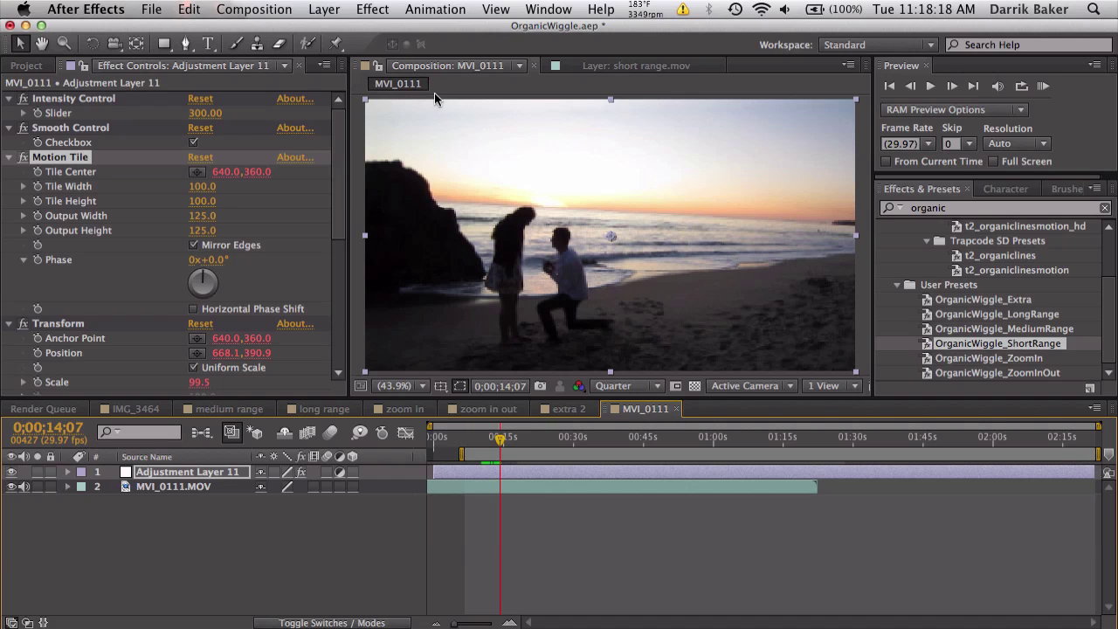
- Scrub Transform Scale up to about 109 and review the shake later in the clip
{"action": "scroll", "coordinate": [291, 225], "scroll_direction": "down", "scroll_amount": 5}
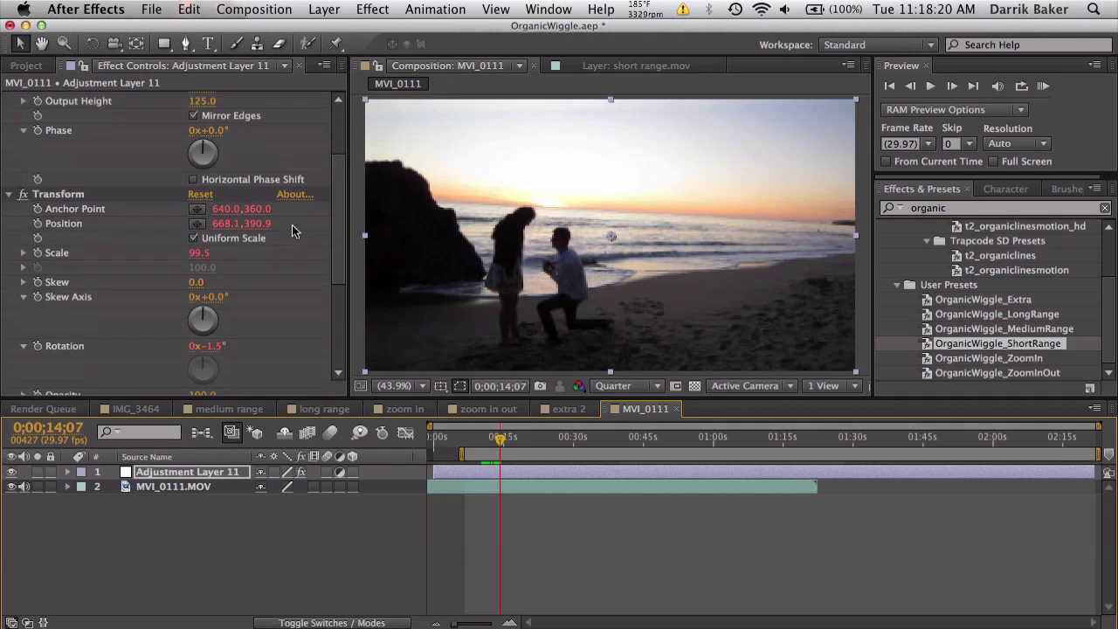
{"action": "left_click_drag", "start_coordinate": [200, 252], "coordinate": [209, 253]}
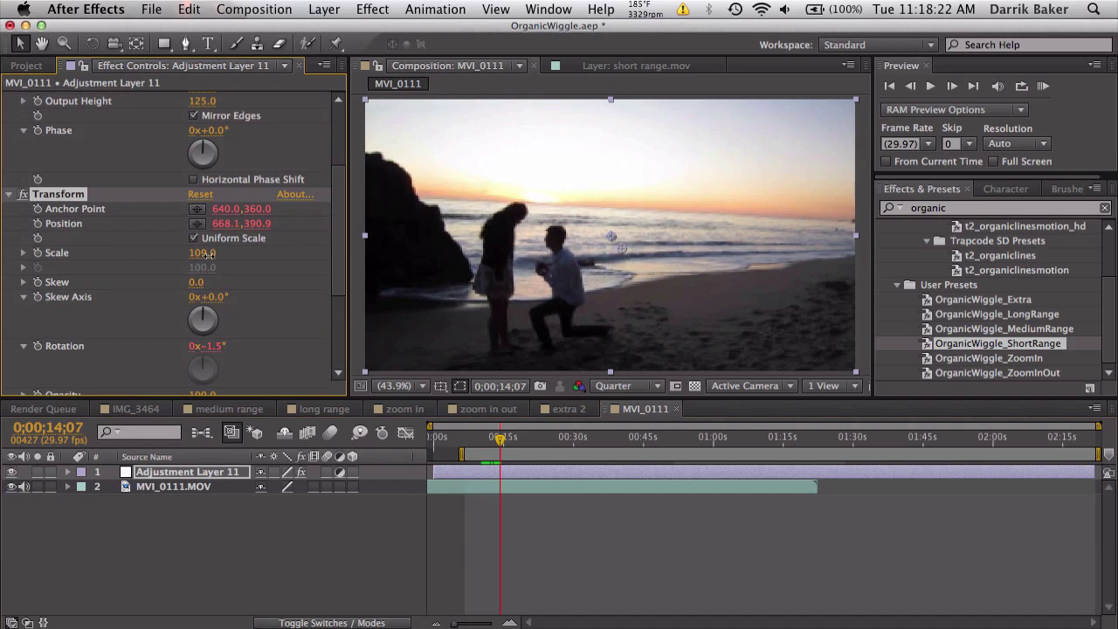
{"action": "mouse_move", "coordinate": [503, 441]}
{"action": "left_mouse_down"}
{"action": "mouse_move", "coordinate": [537, 447]}
{"action": "mouse_move", "coordinate": [484, 443]}
{"action": "mouse_move", "coordinate": [513, 442]}
{"action": "left_mouse_up"}
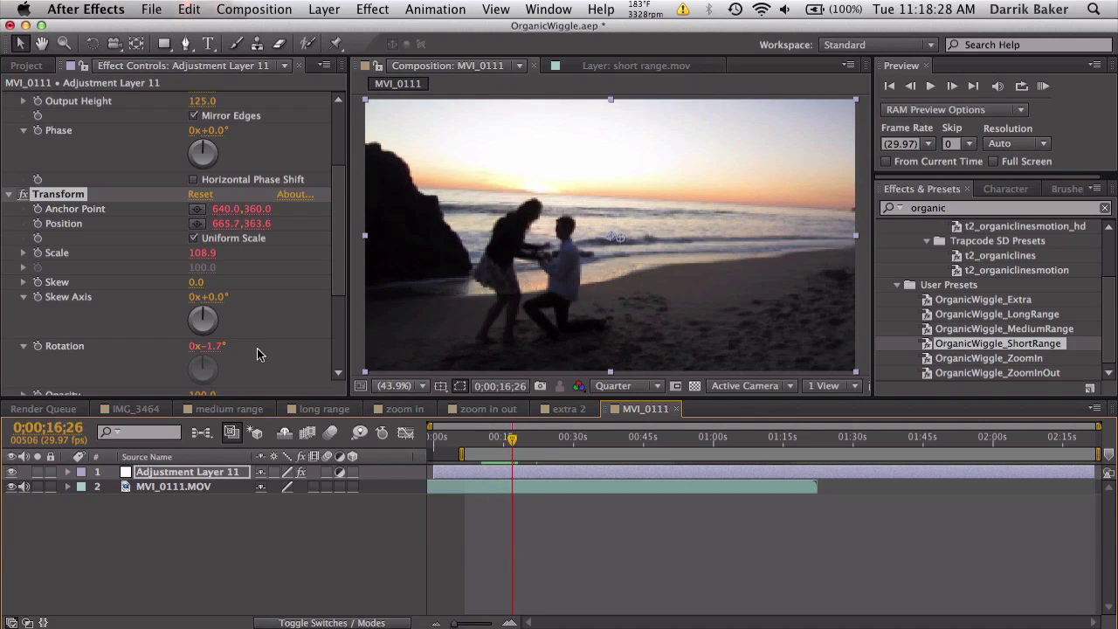
{"action": "scroll", "coordinate": [113, 138], "scroll_direction": "up", "scroll_amount": 4}
{"action": "scroll", "coordinate": [89, 193], "scroll_direction": "down", "scroll_amount": 9}
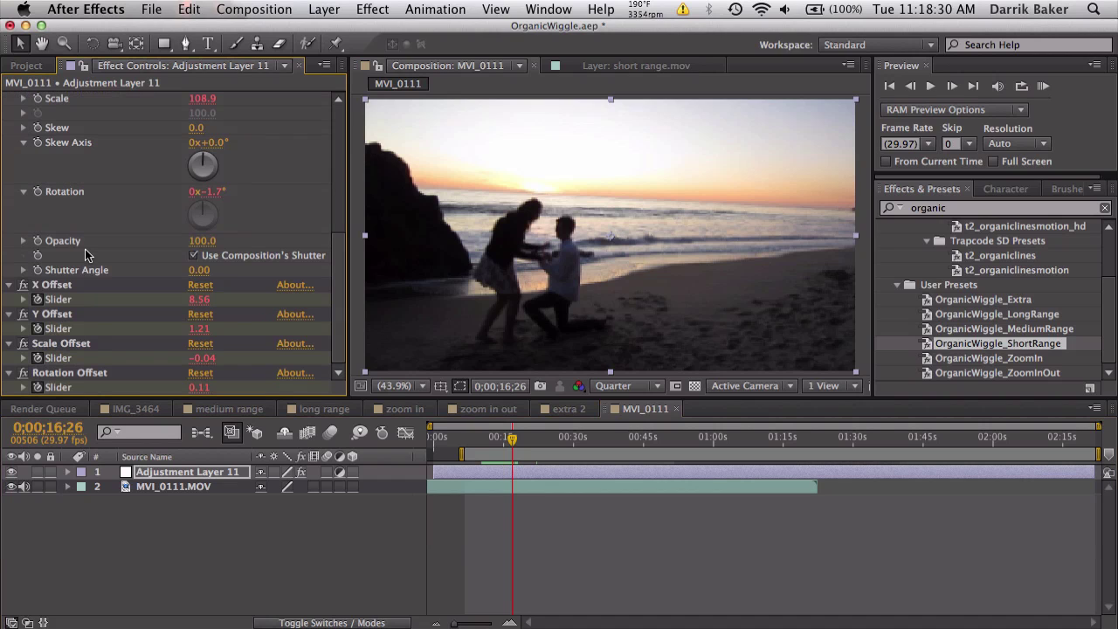
- Select all short-range wiggle effects on Adjustment Layer 11 and delete them
{"action": "left_click", "coordinate": [77, 374]}
{"action": "key", "text": "super+a"}
{"action": "key", "text": "Delete"}
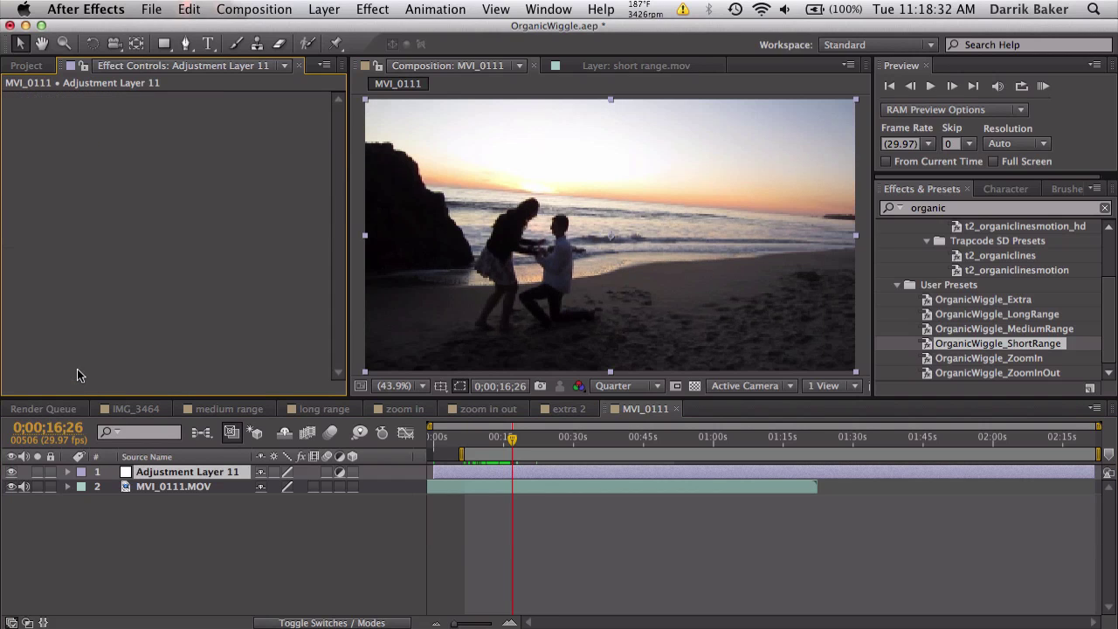
- Apply OrganicWiggle_LongRange to the adjustment layer, check it near 8 seconds, then remove its effects
{"action": "left_click", "coordinate": [1036, 329]}
{"action": "left_click", "coordinate": [1033, 316]}
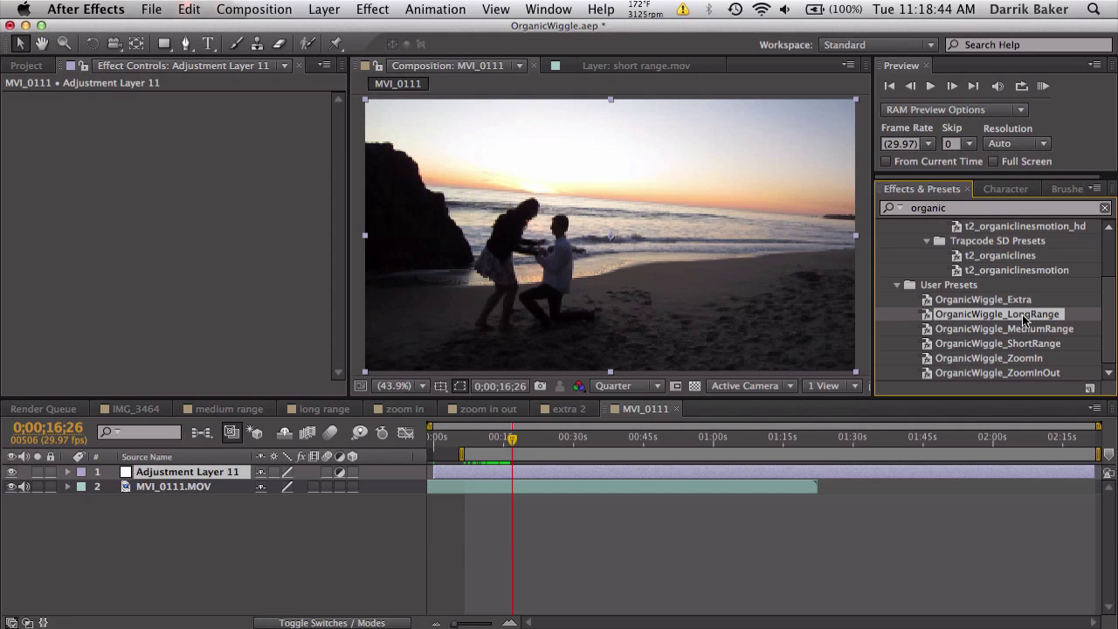
{"action": "left_click_drag", "start_coordinate": [724, 354], "coordinate": [565, 444]}
{"action": "left_click", "coordinate": [472, 437]}
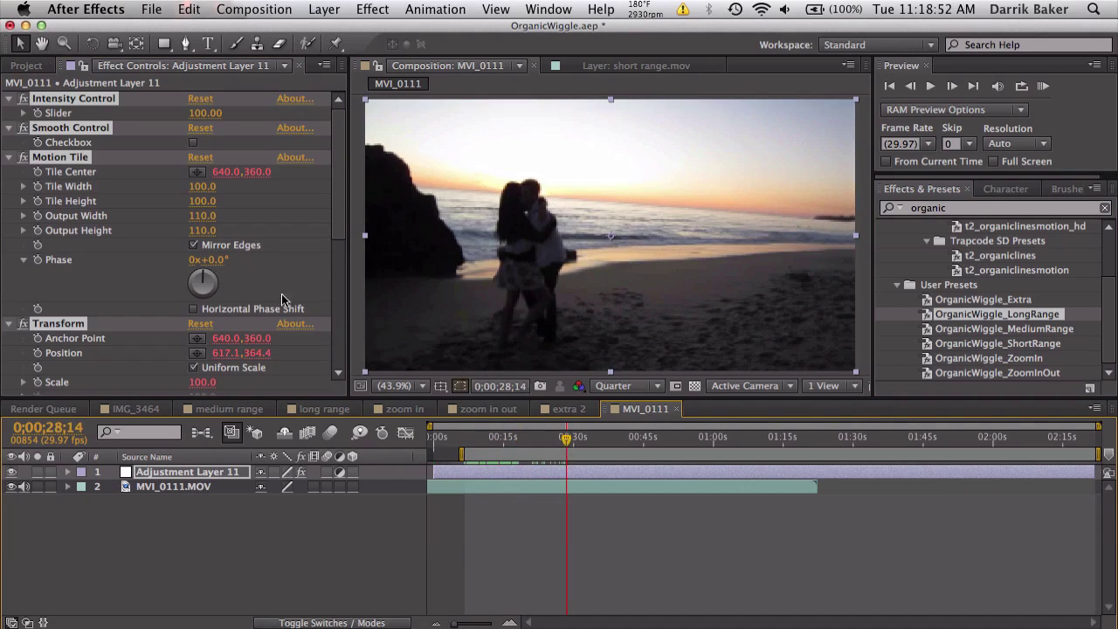
{"action": "key", "text": "super+shift+e"}
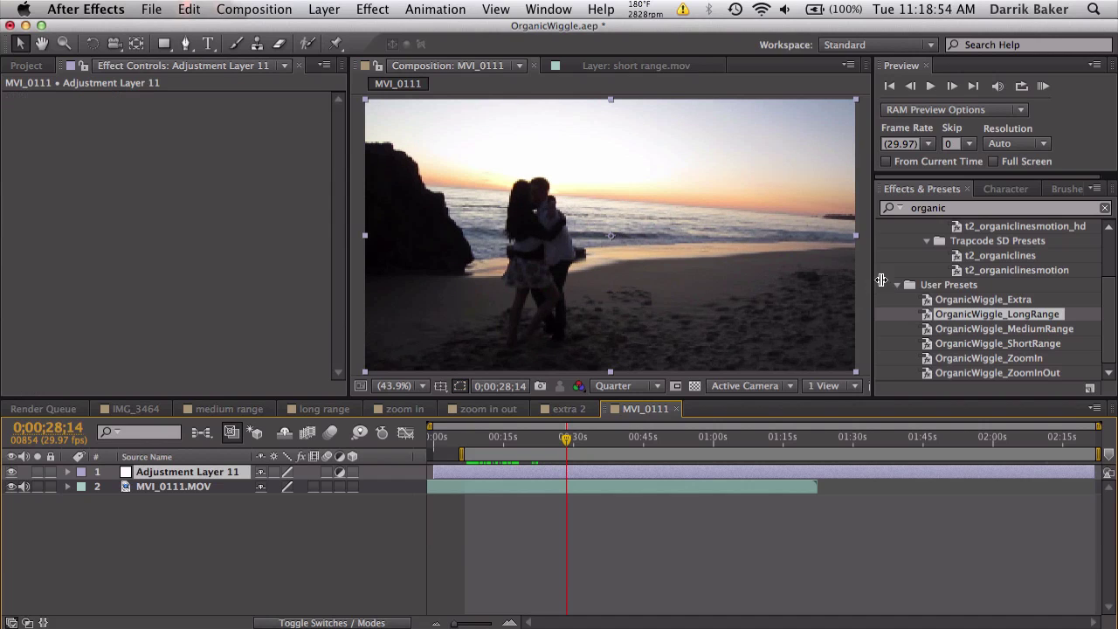
- Apply OrganicWiggle_ZoomInOut to Adjustment Layer 11 and review it at about 16 and 8 seconds
{"action": "left_click", "coordinate": [978, 358]}
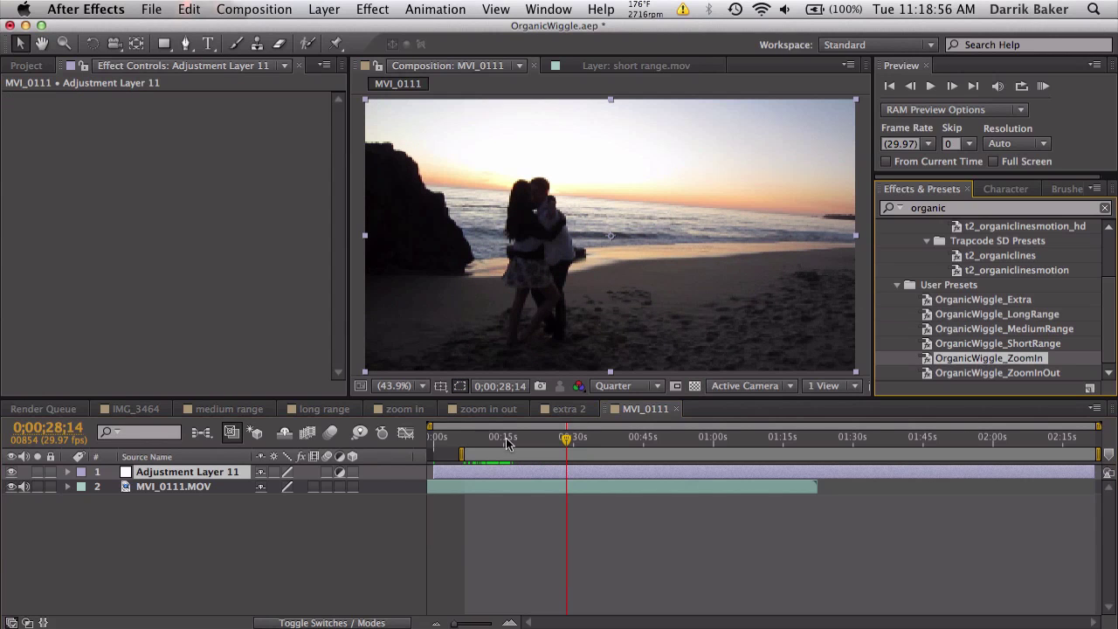
{"action": "left_click", "coordinate": [476, 441]}
{"action": "left_click_drag", "start_coordinate": [469, 441], "coordinate": [419, 441]}
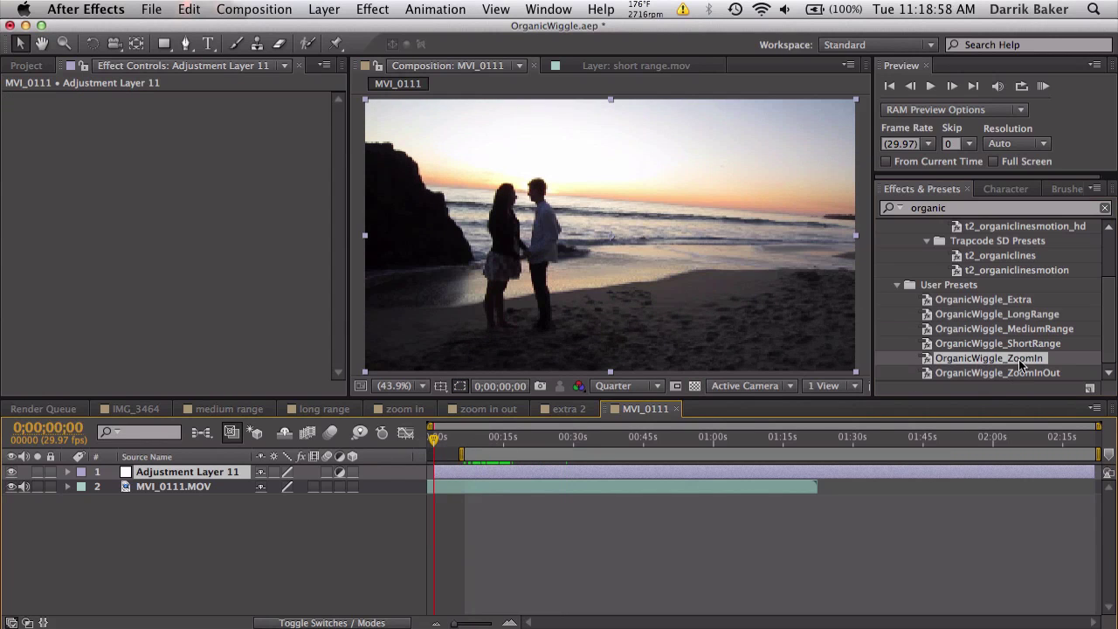
{"action": "left_click_drag", "start_coordinate": [1039, 373], "coordinate": [595, 477]}
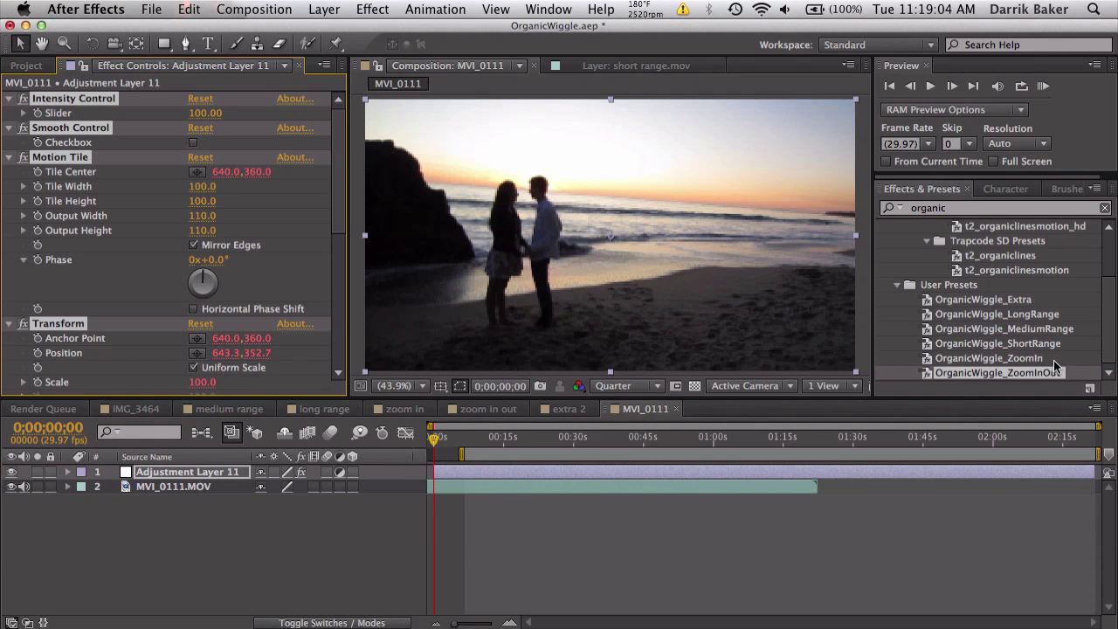
{"action": "left_click_drag", "start_coordinate": [435, 439], "coordinate": [566, 439]}
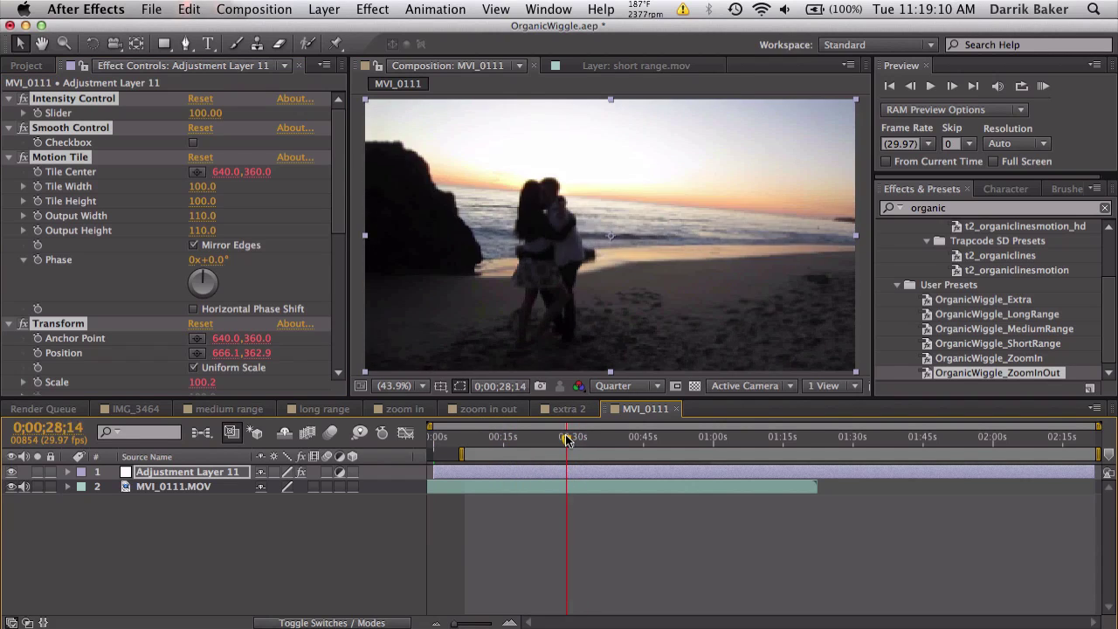
{"action": "left_click_drag", "start_coordinate": [481, 441], "coordinate": [473, 441]}
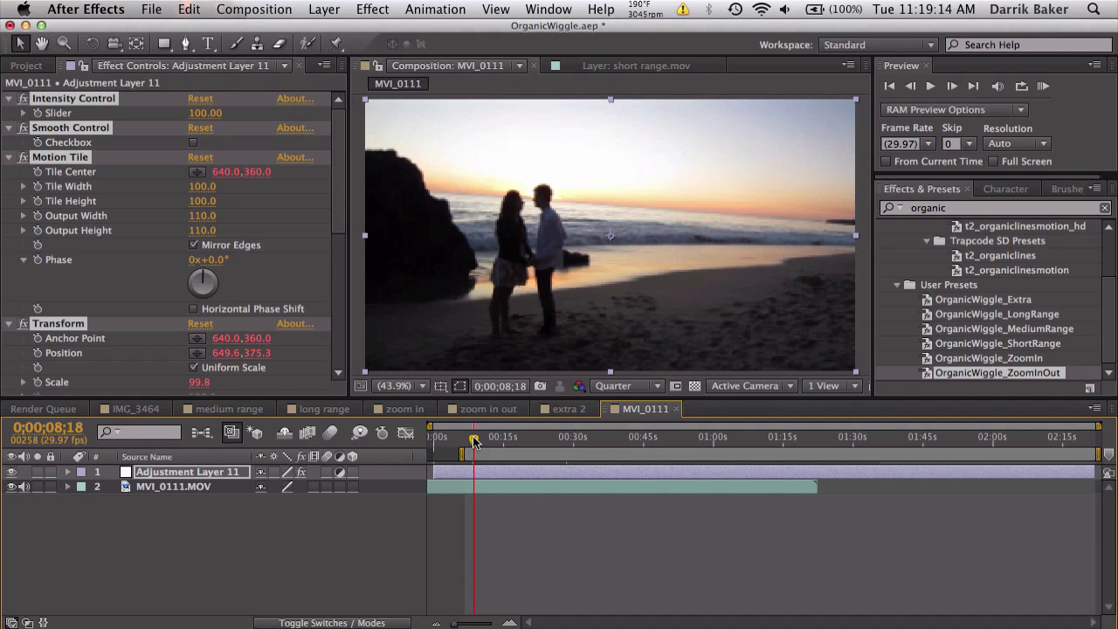
- Drag the Marker effect's Slider keyframe to 0;00;14;07, where the man kneels, and zoom the timeline in there
{"action": "key", "text": "e"}
{"action": "key", "text": "e"}
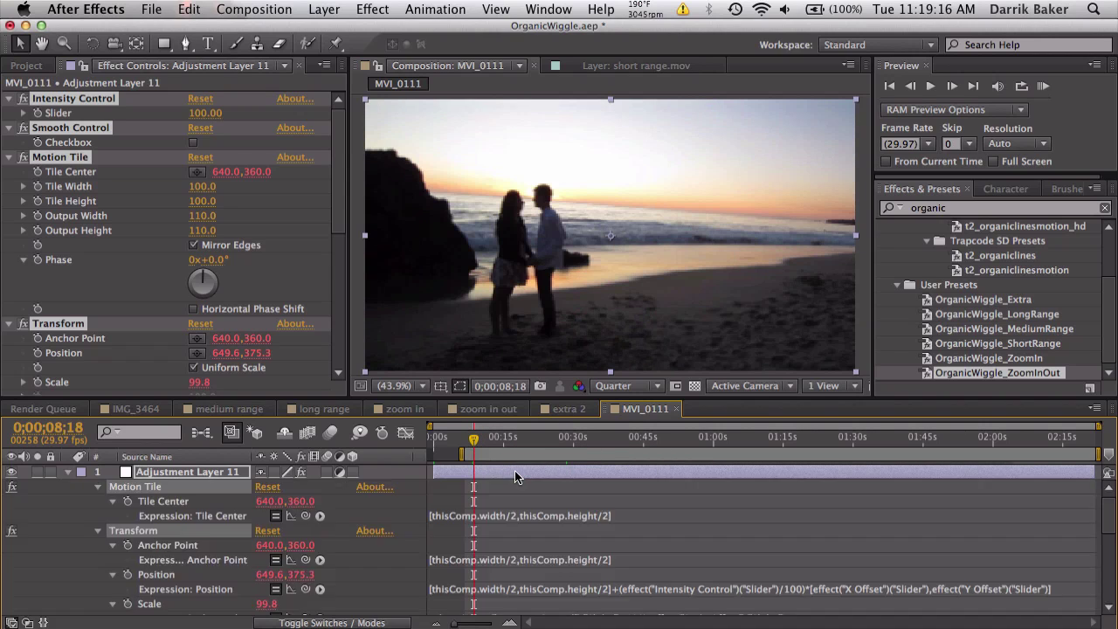
{"action": "left_click", "coordinate": [97, 488]}
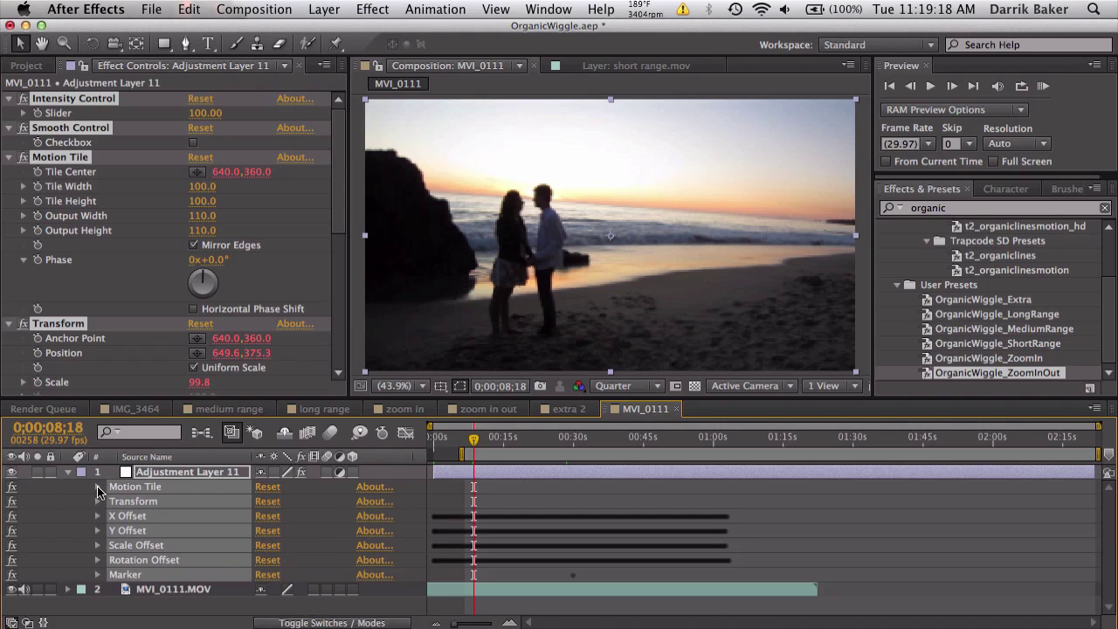
{"action": "left_click", "coordinate": [136, 574]}
{"action": "left_click", "coordinate": [97, 575]}
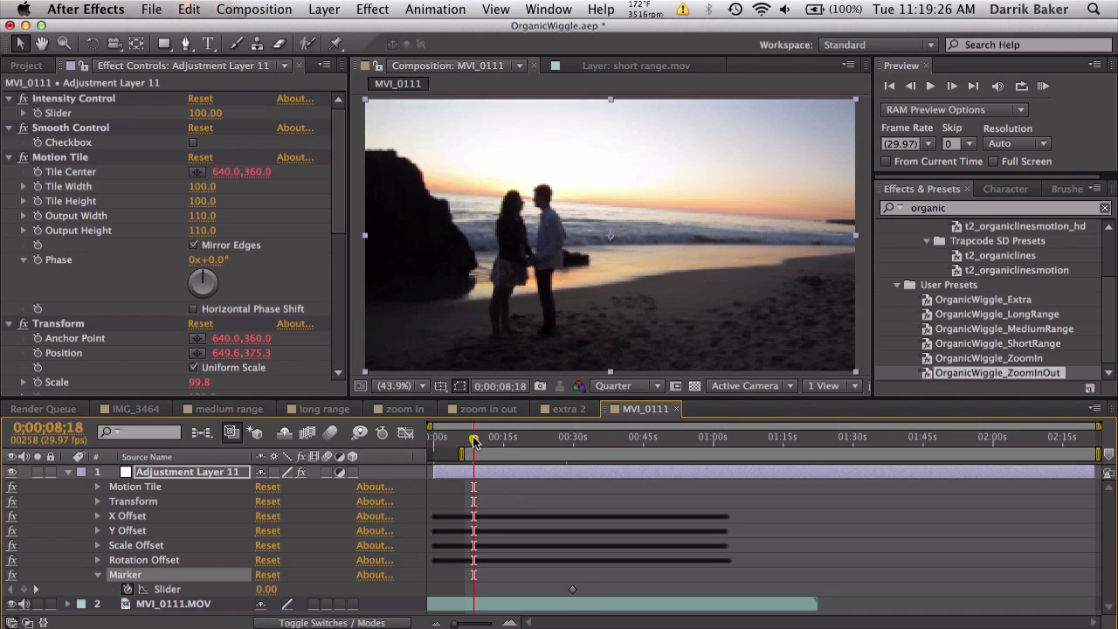
{"action": "left_click_drag", "start_coordinate": [473, 439], "coordinate": [500, 441]}
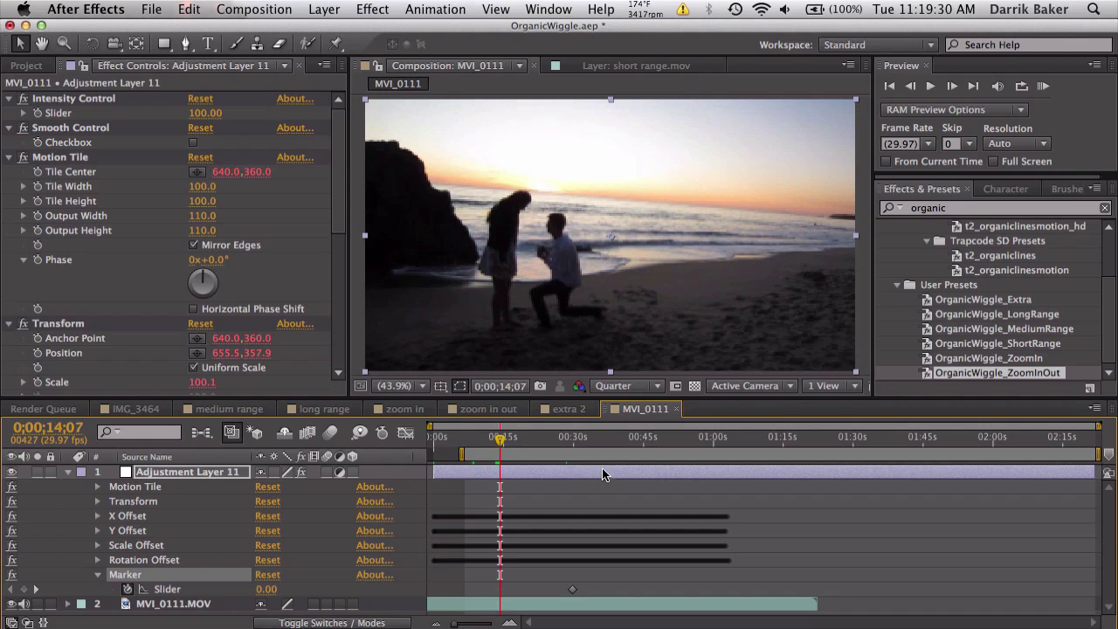
{"action": "left_click_drag", "start_coordinate": [601, 469], "coordinate": [534, 470]}
{"action": "key", "text": "="}
{"action": "key", "text": "="}
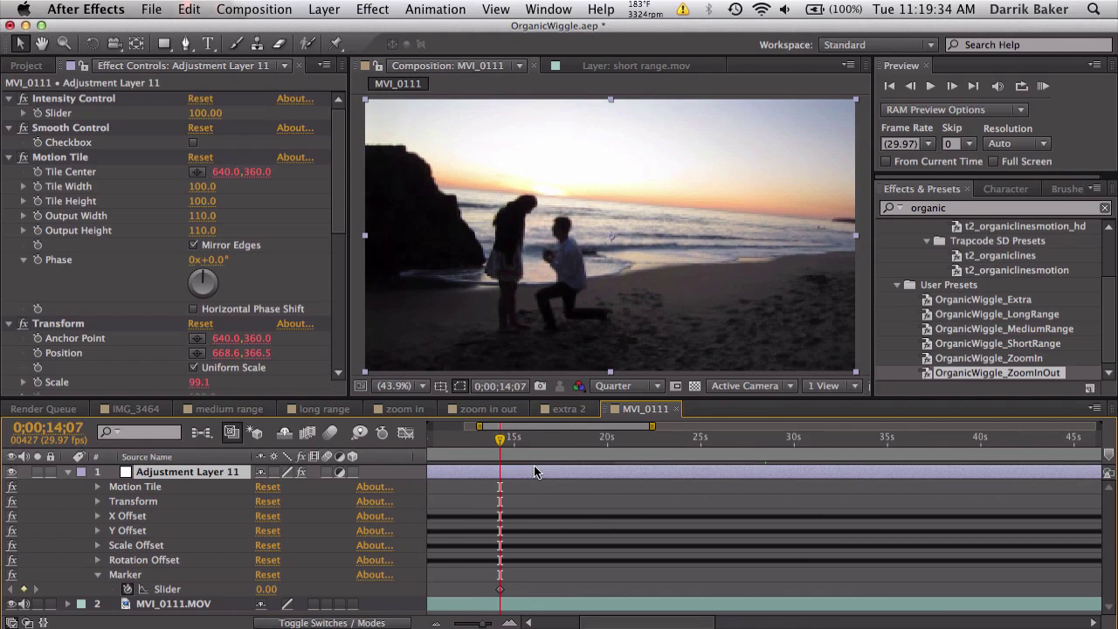
{"action": "left_click", "coordinate": [1042, 87]}
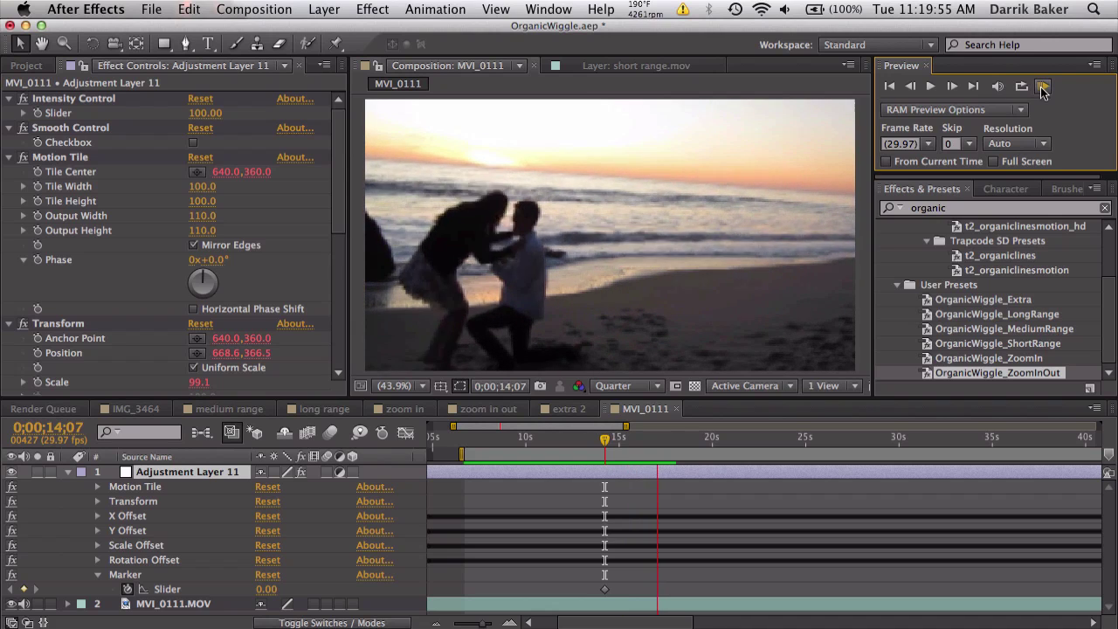
{"action": "left_click", "coordinate": [1042, 88]}
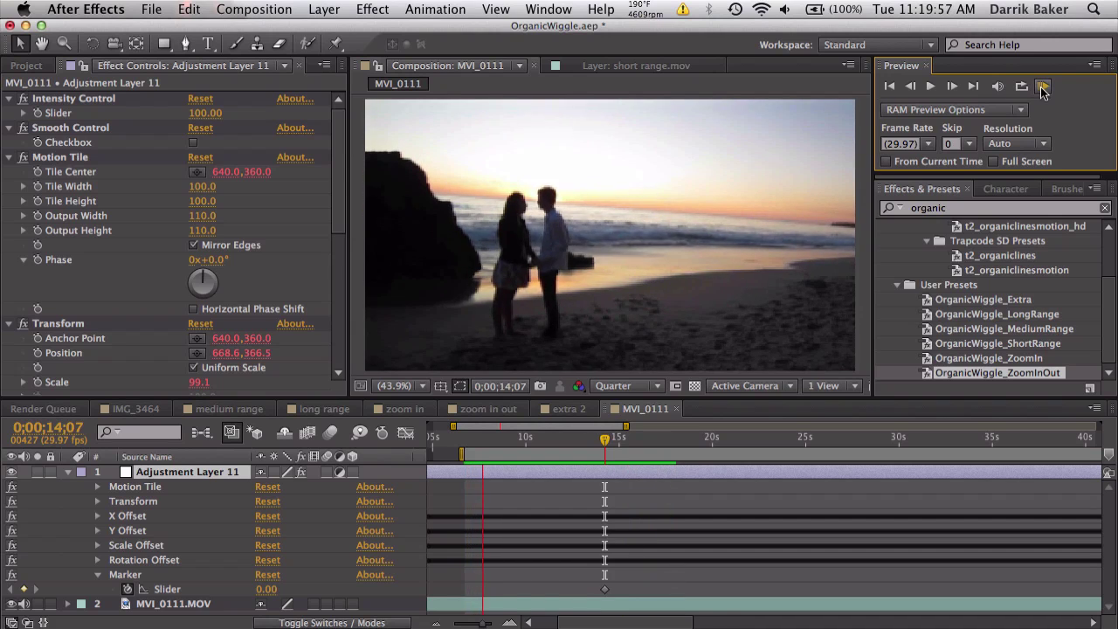
{"action": "key", "text": "semicolon"}
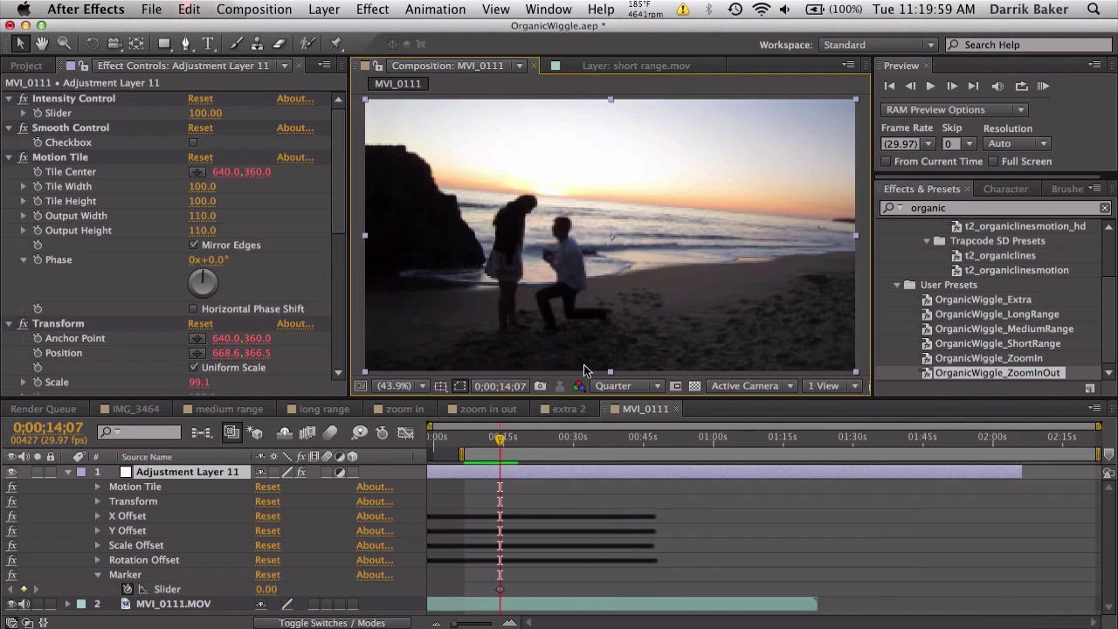
- Set the adjustment layer's Intensity Control slider to 150
{"action": "left_click_drag", "start_coordinate": [491, 439], "coordinate": [501, 442]}
{"action": "left_click", "coordinate": [1019, 301]}
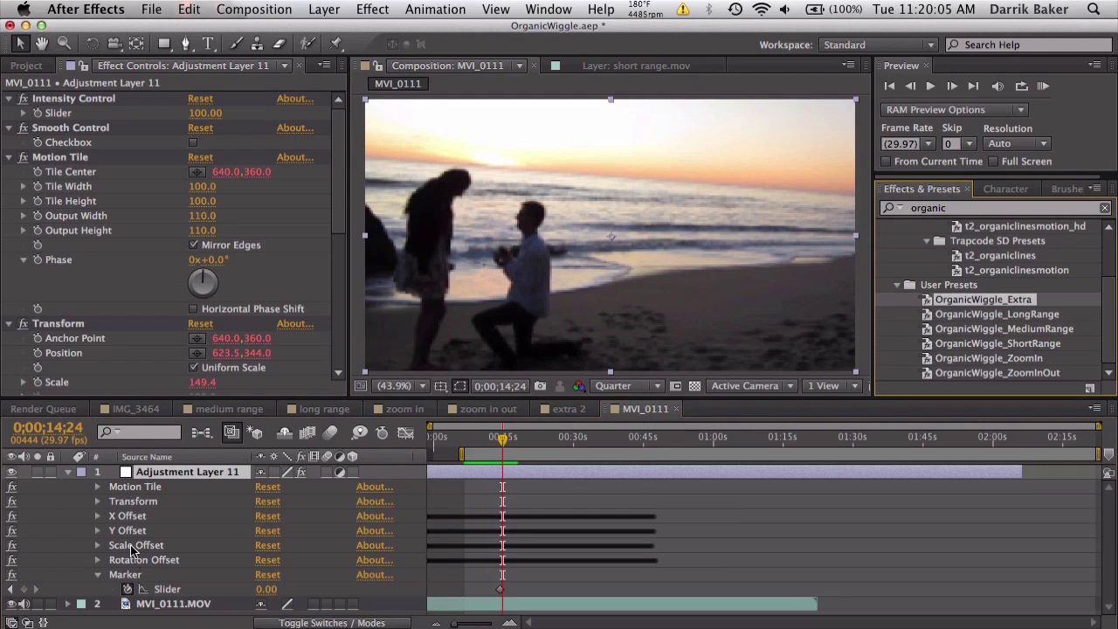
{"action": "left_click", "coordinate": [68, 473]}
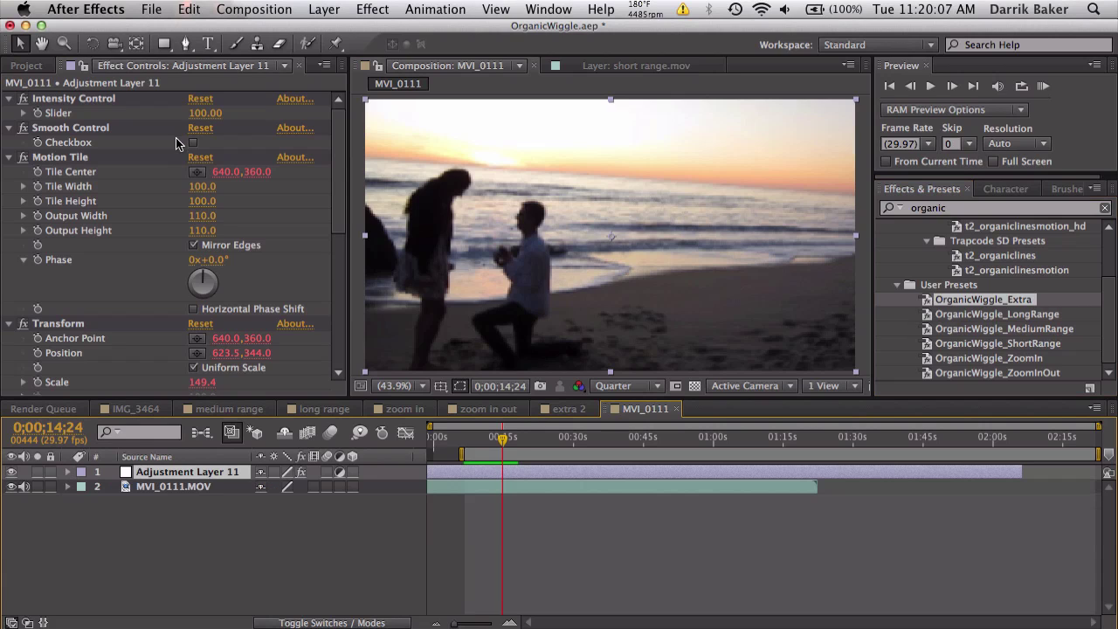
{"action": "left_click", "coordinate": [205, 113]}
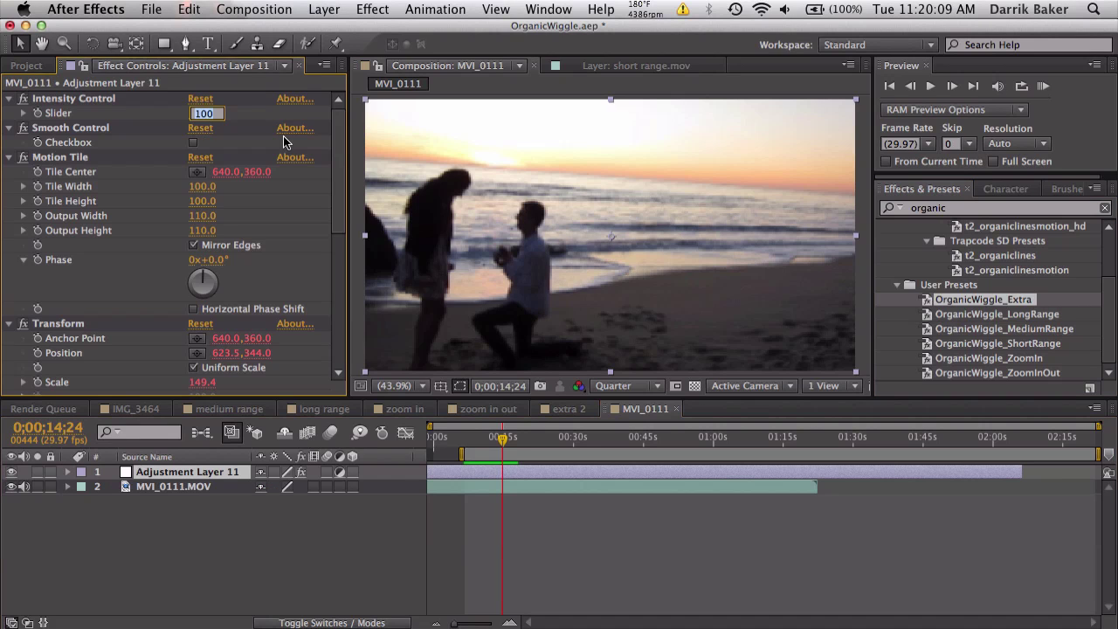
{"action": "type", "text": "150"}
{"action": "key", "text": "Return"}
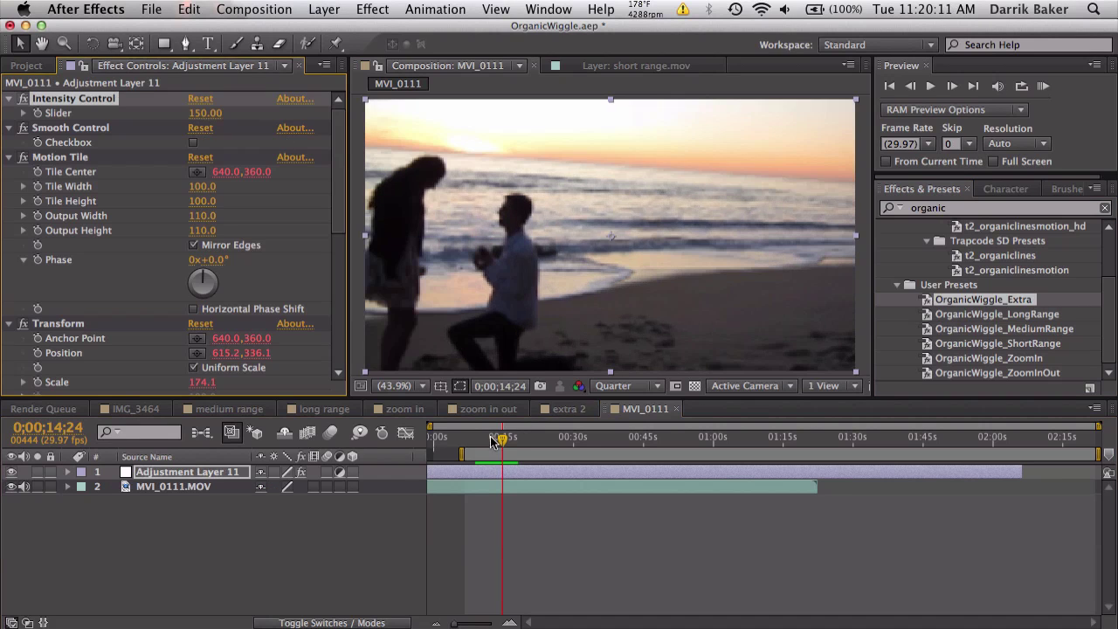
- Turn on Smooth Control and scrub to the embrace at 0;00;23;29 to review the shake
{"action": "mouse_move", "coordinate": [492, 441]}
{"action": "left_mouse_down"}
{"action": "mouse_move", "coordinate": [477, 441]}
{"action": "mouse_move", "coordinate": [507, 441]}
{"action": "left_mouse_up"}
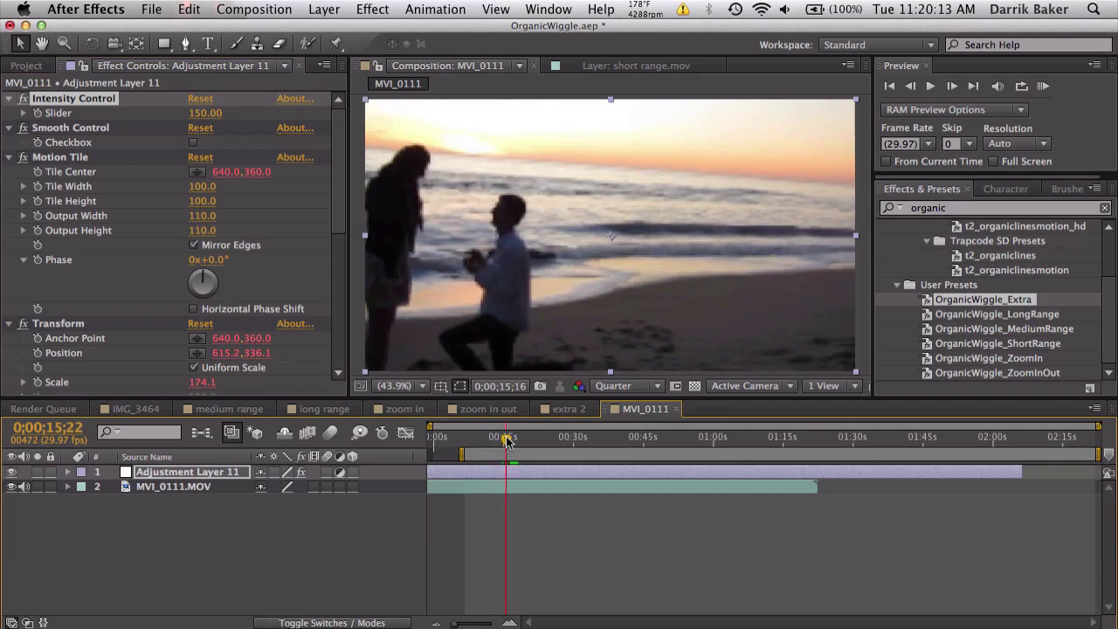
{"action": "left_click", "coordinate": [194, 143]}
{"action": "left_click_drag", "start_coordinate": [480, 440], "coordinate": [492, 445]}
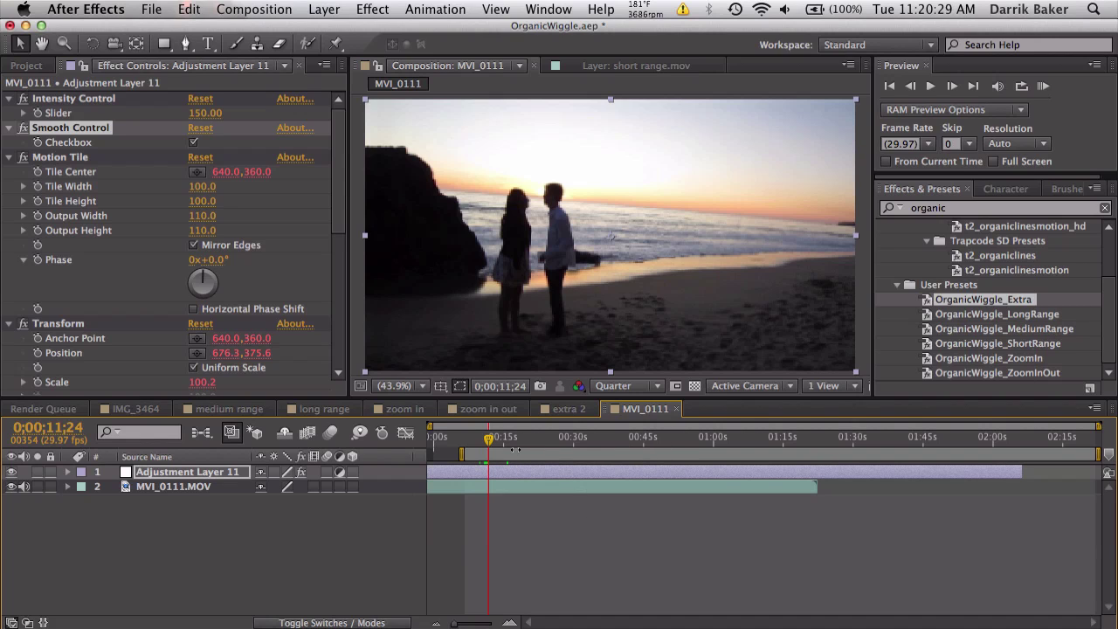
{"action": "left_click_drag", "start_coordinate": [500, 444], "coordinate": [548, 441]}
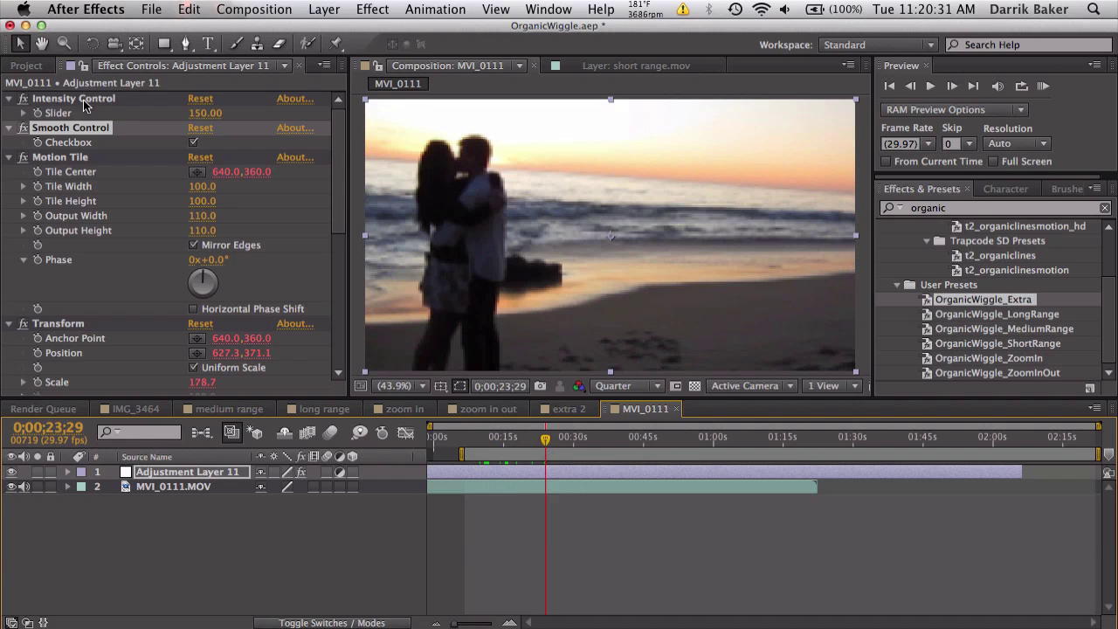
{"action": "scroll", "coordinate": [83, 100], "scroll_direction": "down", "scroll_amount": 10}
- Swap Adjustment Layer 11's effects for the OrganicWiggle_LongRange preset and return to the first frame
{"action": "key", "text": "super+a"}
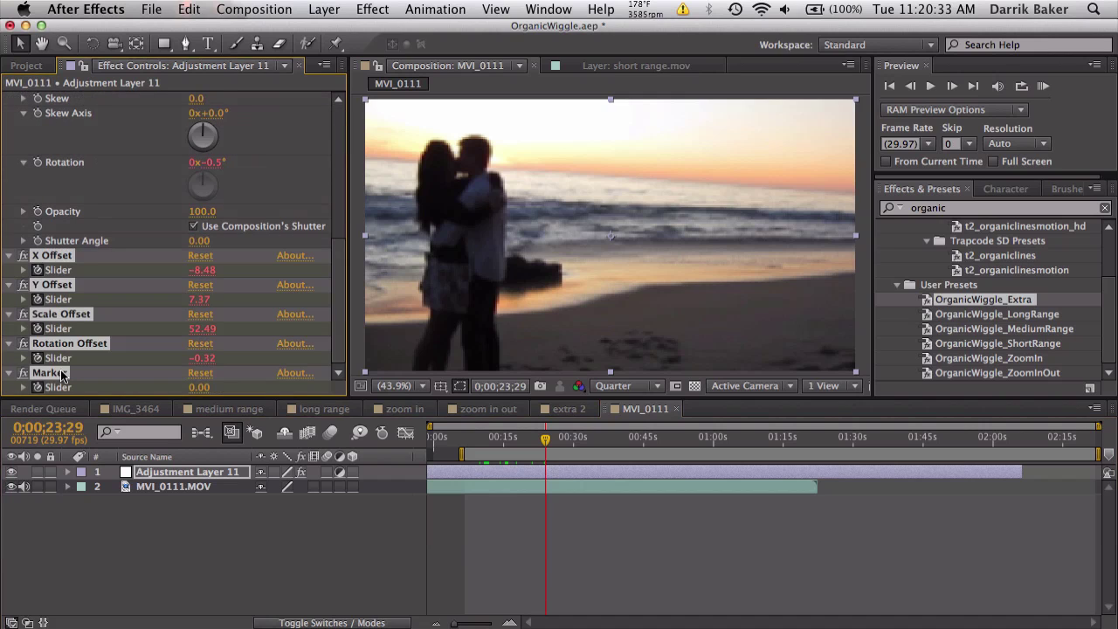
{"action": "key", "text": "Delete"}
{"action": "left_click_drag", "start_coordinate": [998, 320], "coordinate": [625, 477]}
{"action": "key", "text": "e"}
{"action": "key", "text": "e"}
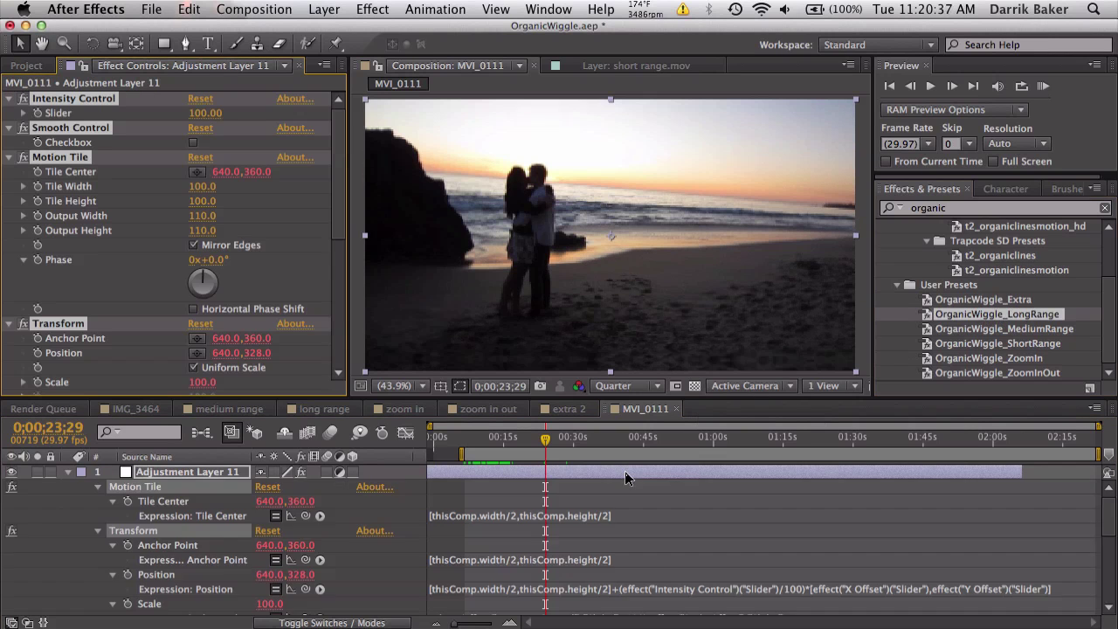
{"action": "scroll", "coordinate": [626, 477], "scroll_direction": "down", "scroll_amount": 10}
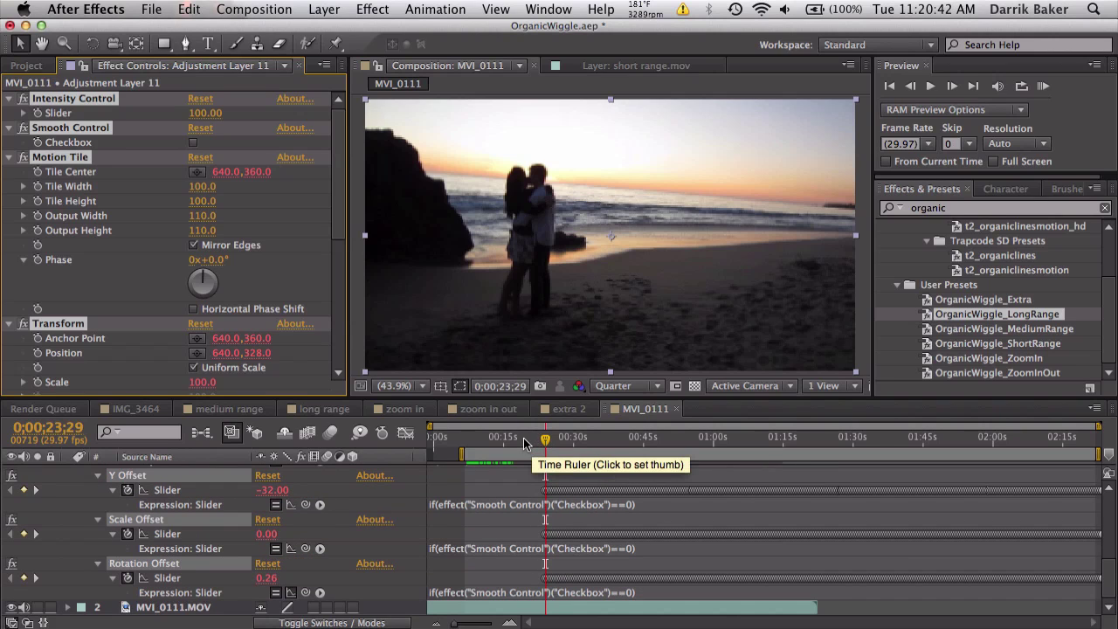
{"action": "key", "text": "Home"}
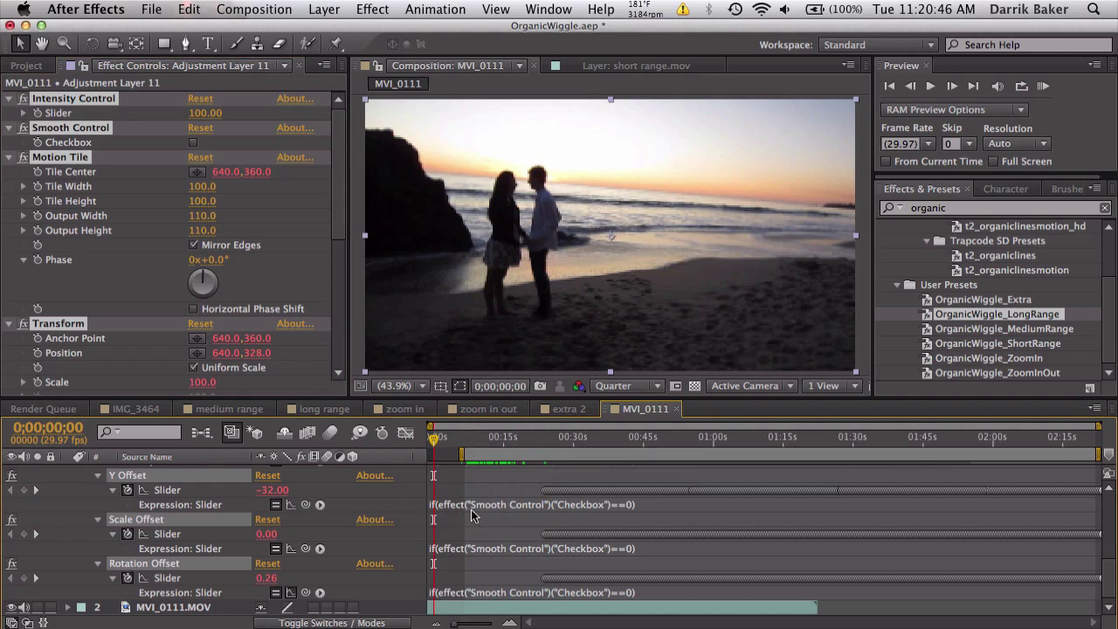
{"action": "scroll", "coordinate": [472, 510], "scroll_direction": "up", "scroll_amount": 5}
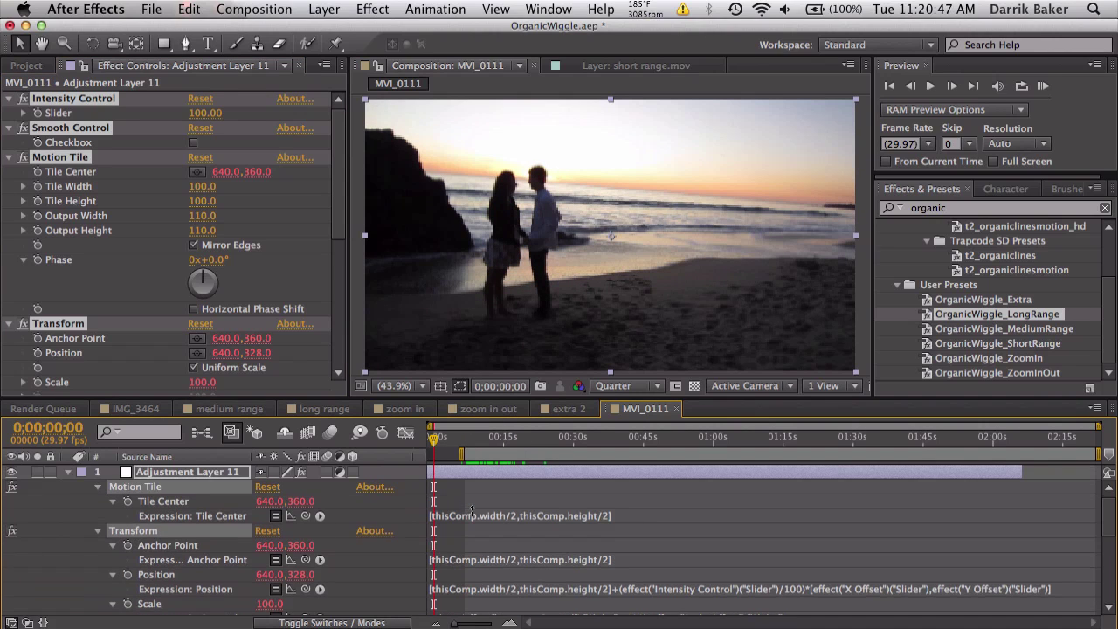
- Delete Adjustment Layer 11 and browse the Extra, ZoomInOut, ZoomIn, ShortRange and MediumRange presets
{"action": "left_click", "coordinate": [245, 472]}
{"action": "key", "text": "Delete"}
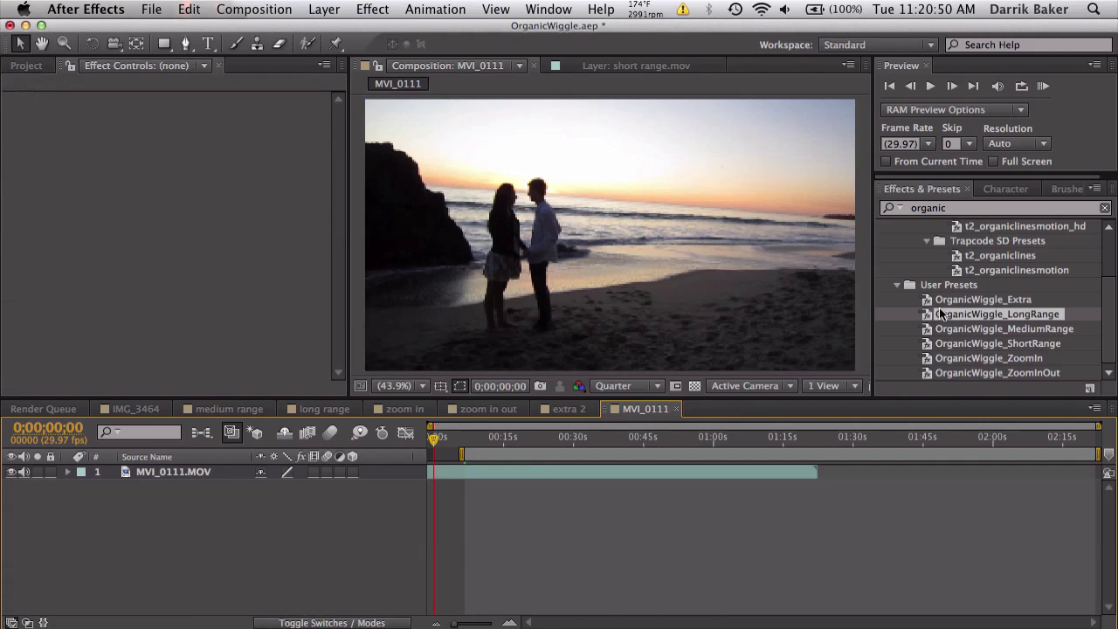
{"action": "left_click", "coordinate": [978, 302]}
{"action": "left_click", "coordinate": [1001, 371]}
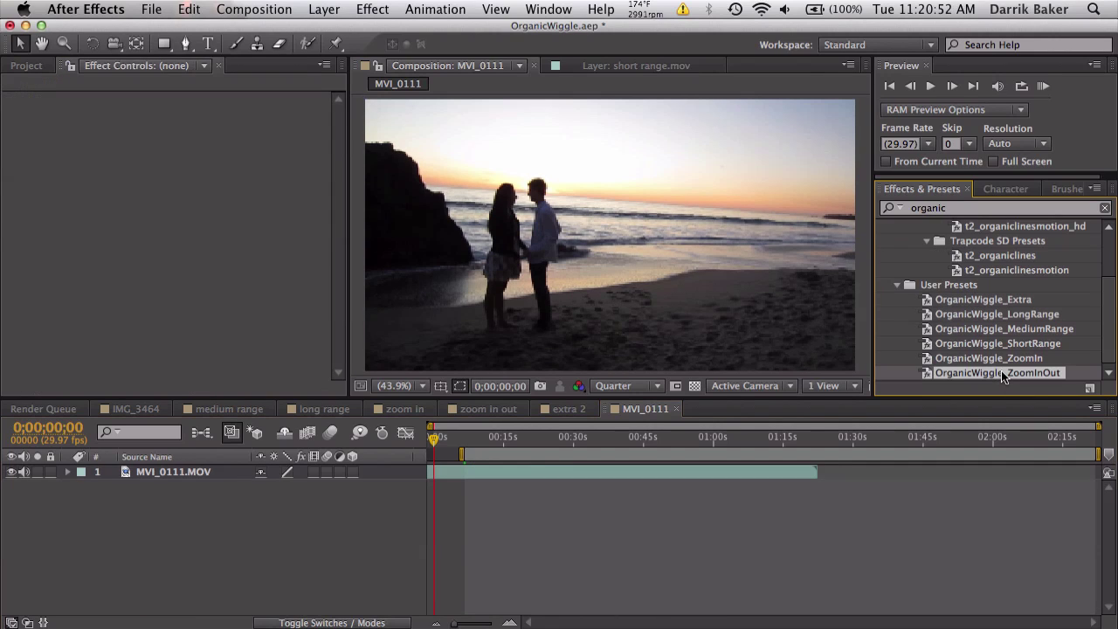
{"action": "left_click", "coordinate": [1008, 359]}
{"action": "left_click", "coordinate": [1020, 345]}
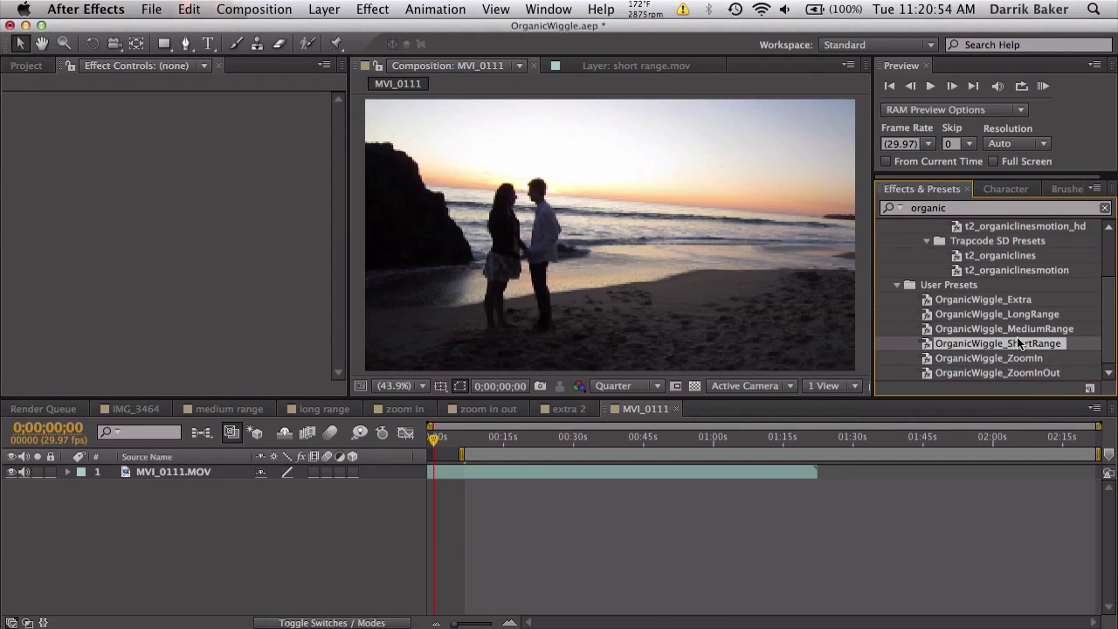
{"action": "left_click", "coordinate": [1022, 330]}
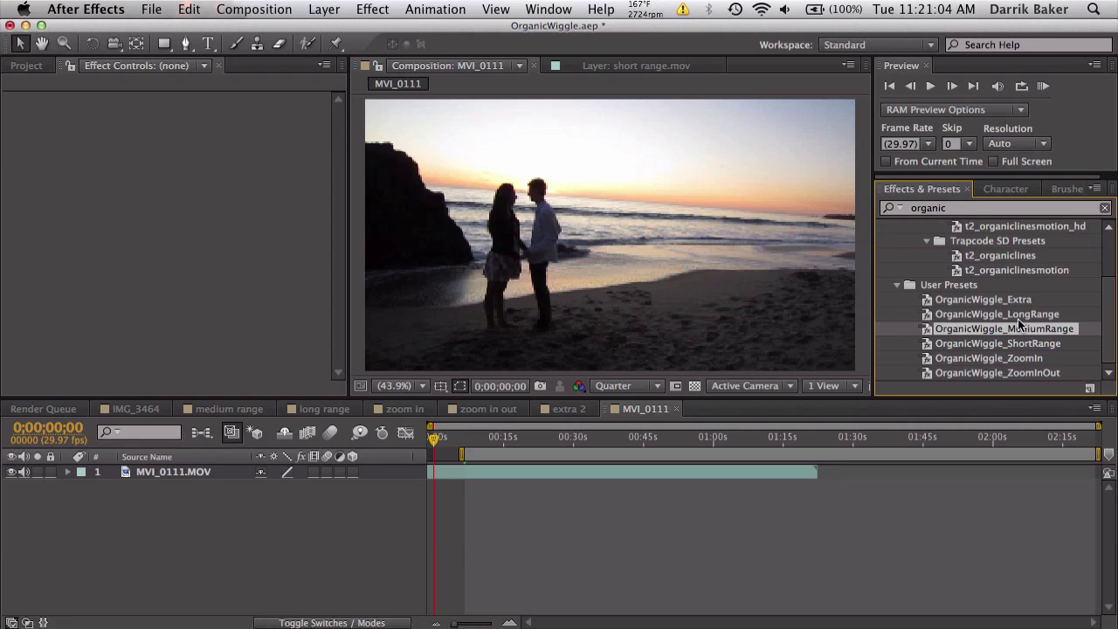
- Select OrganicWiggle_LongRange and scrub the unshaken clip between 0;00;06;17 and 0;00;07;09
{"action": "left_click", "coordinate": [1004, 313]}
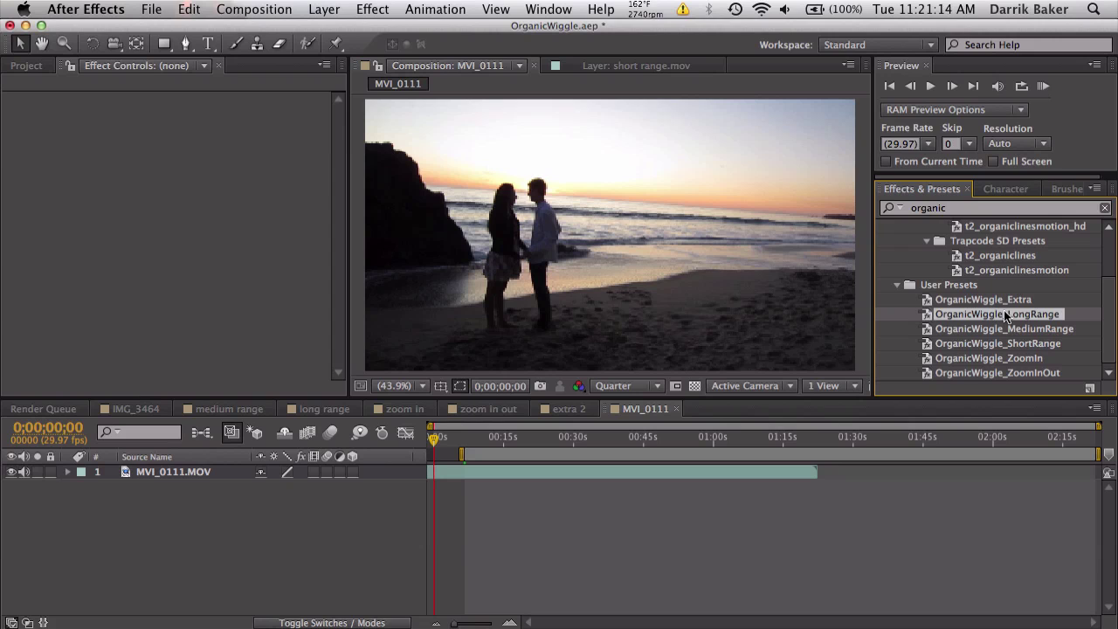
{"action": "left_click_drag", "start_coordinate": [438, 436], "coordinate": [481, 443]}
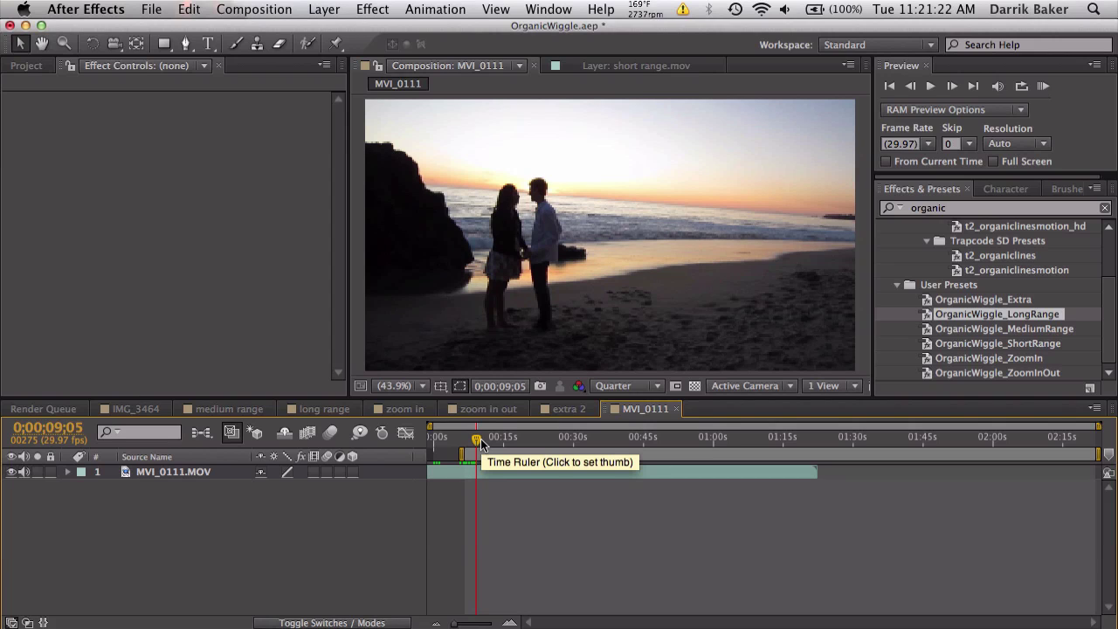
{"action": "left_click_drag", "start_coordinate": [481, 444], "coordinate": [455, 442]}
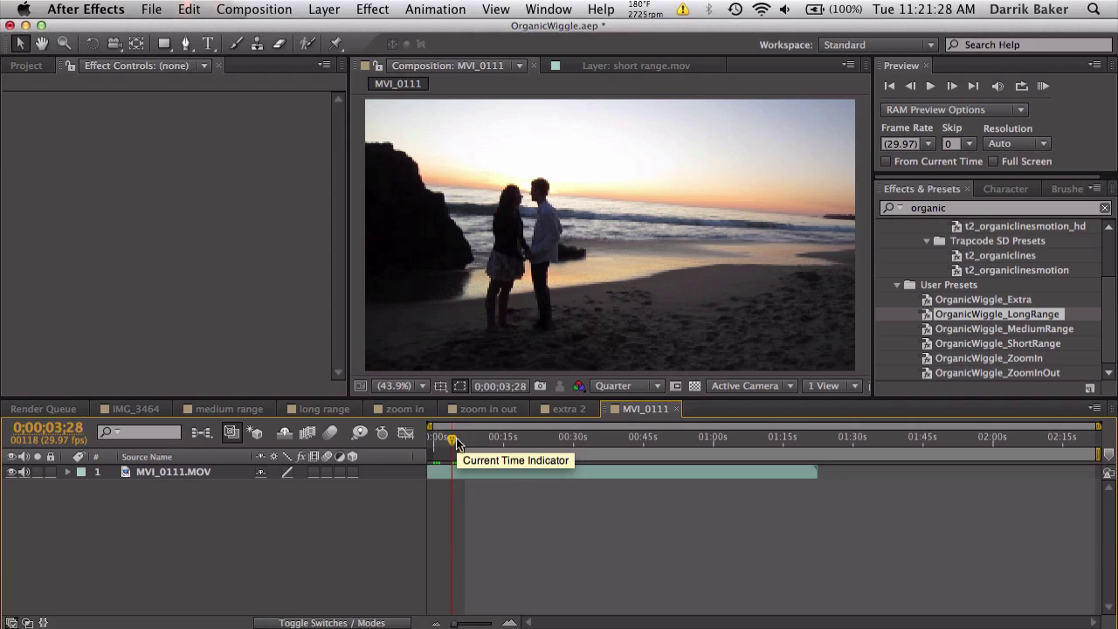